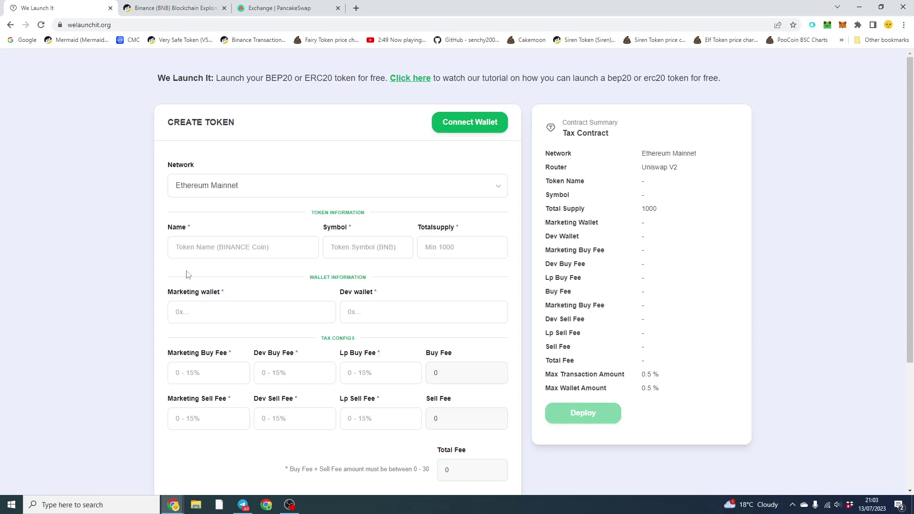
# - Connect MetaMask and keep BNB Smart Chain as the network, cancelling the Ethereum Mainnet switch
pyautogui.click(484, 129)
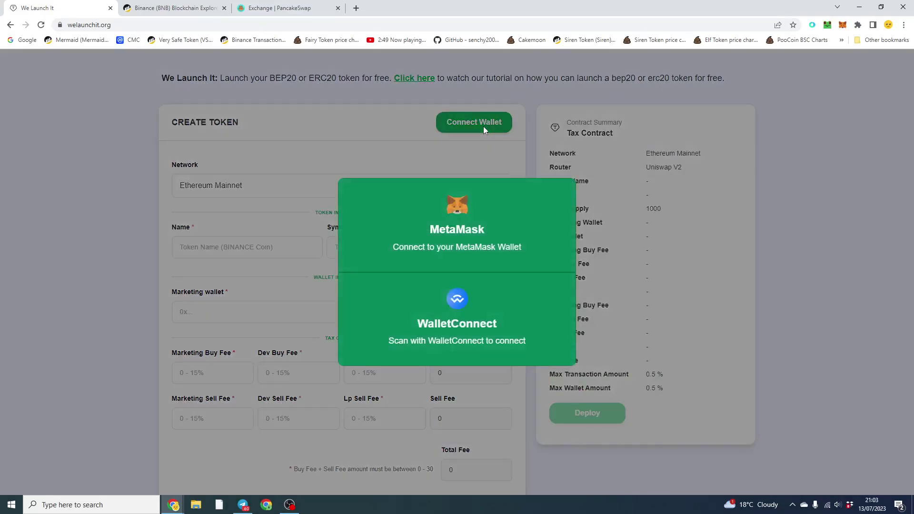
pyautogui.click(472, 227)
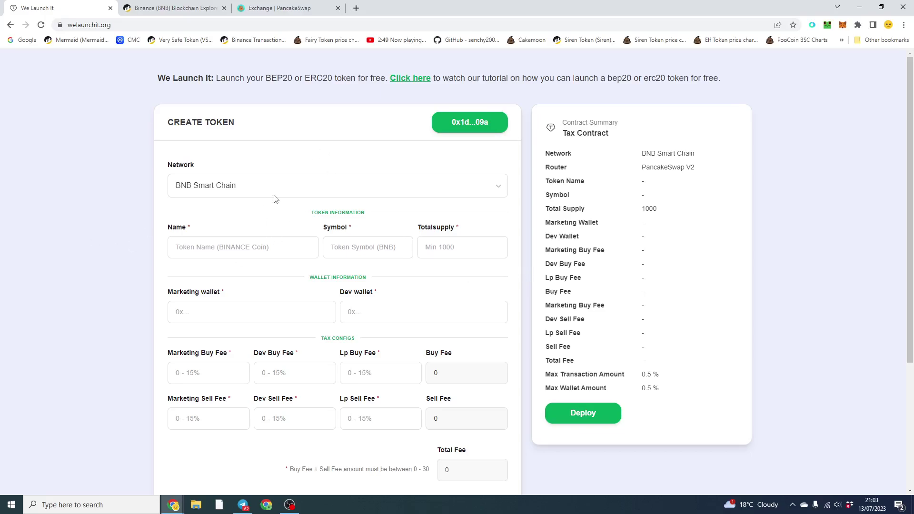
pyautogui.click(262, 185)
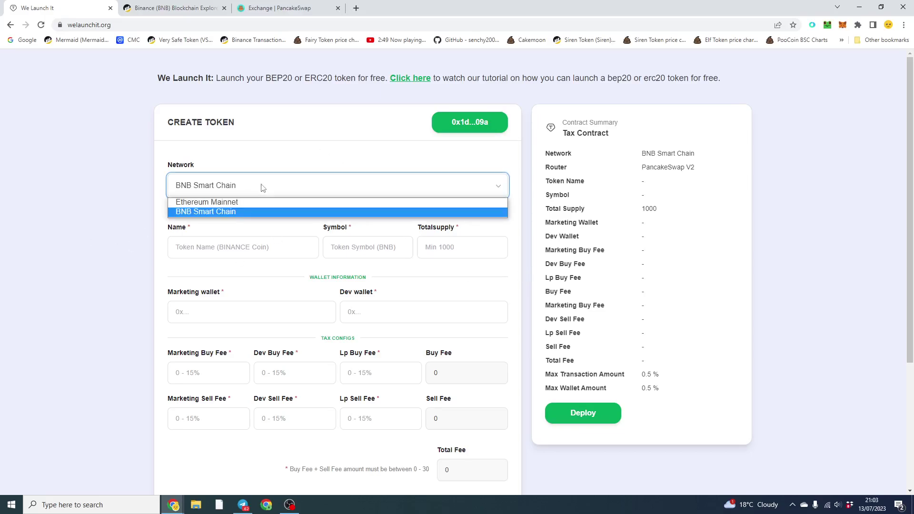
pyautogui.click(216, 203)
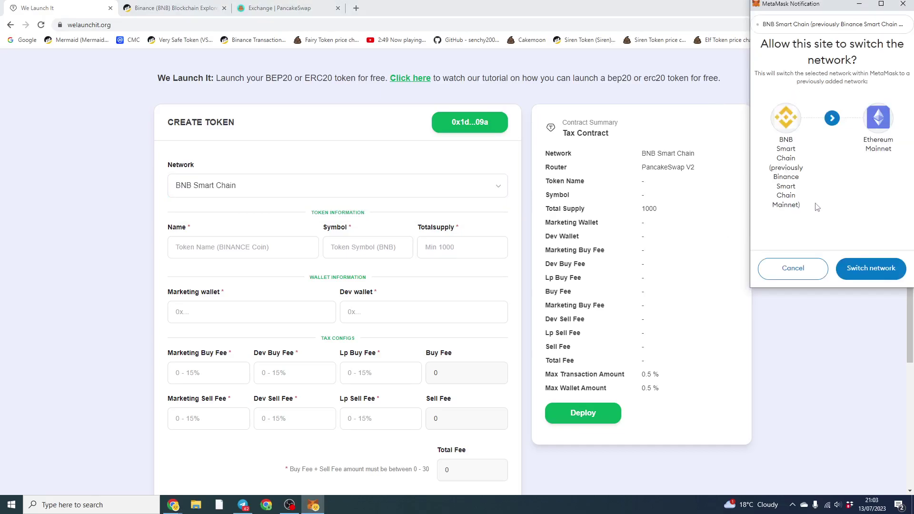
pyautogui.click(800, 277)
pyautogui.click(253, 187)
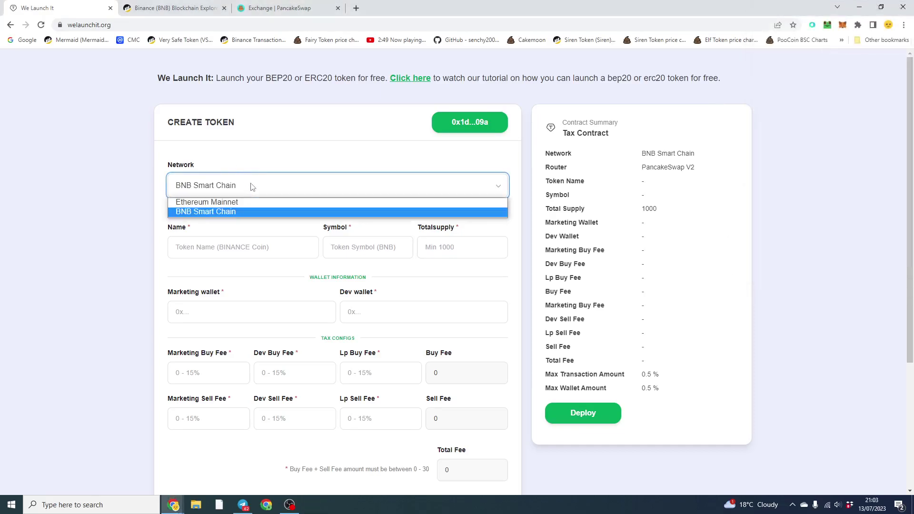
pyautogui.click(216, 216)
# - Enter token name Test123, symbol T123 and total supply 1000000
pyautogui.click(220, 247)
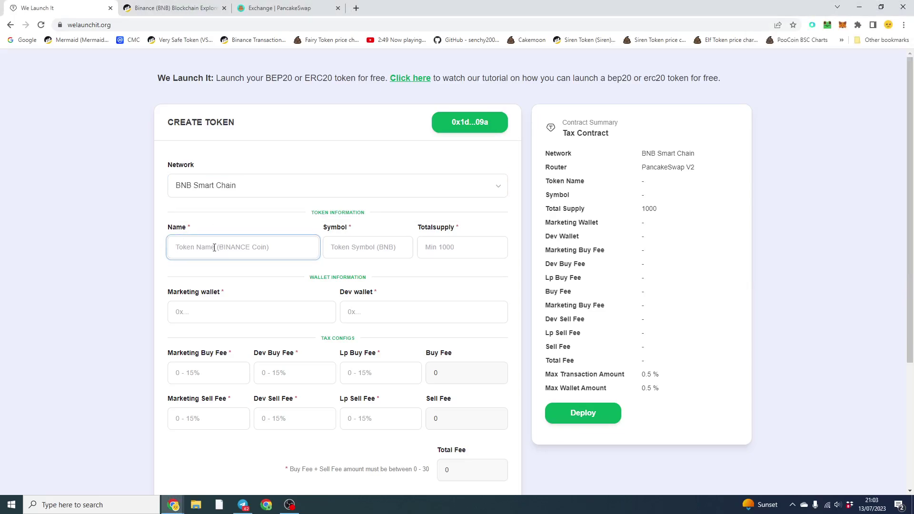
pyautogui.write('Te')
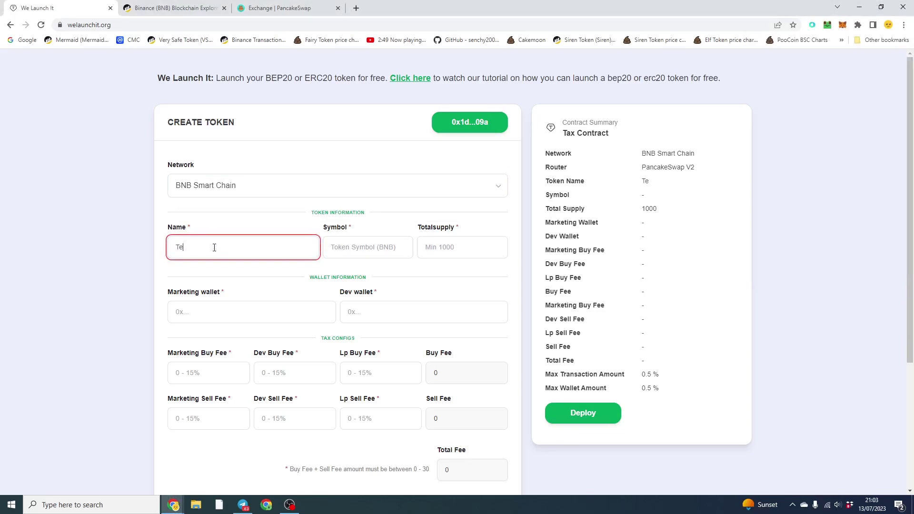
pyautogui.write('st123')
pyautogui.press('Tab')
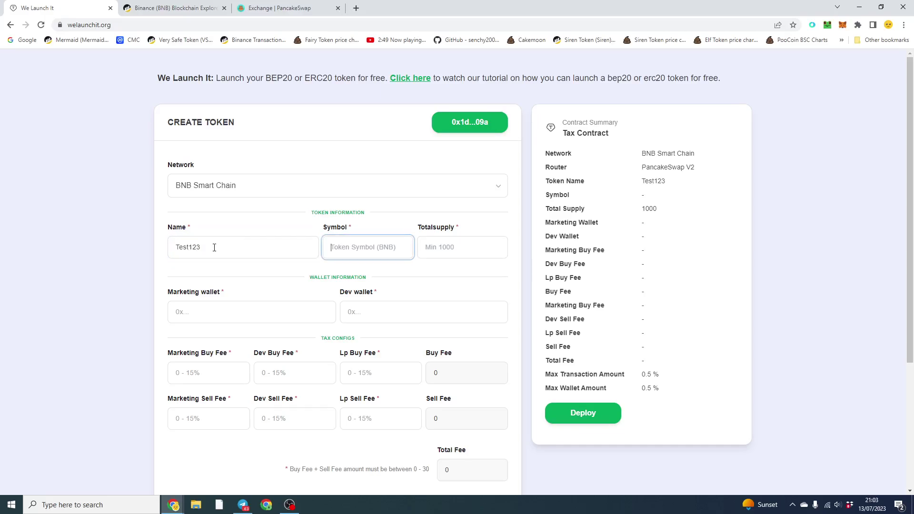
pyautogui.write('T123')
pyautogui.press('Tab')
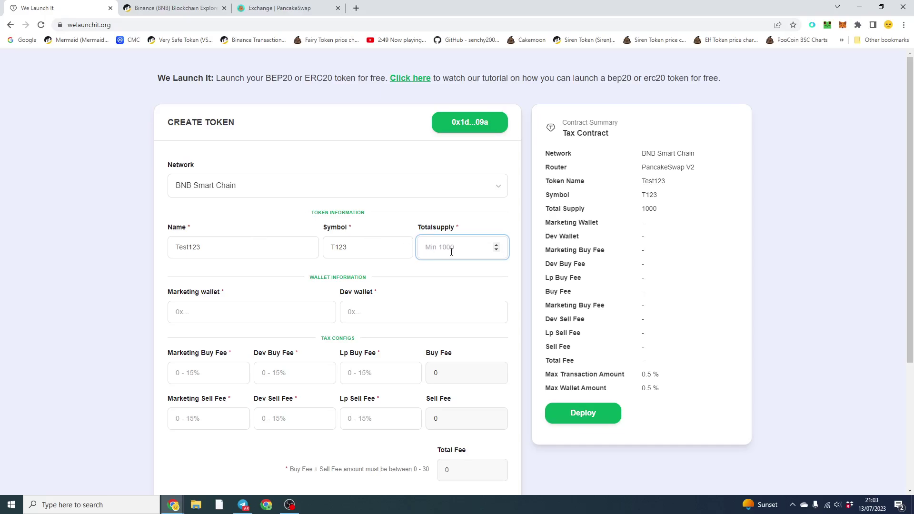
pyautogui.write('1000000')
# - Copy the MetaMask account address and paste it as both the marketing and dev wallet
pyautogui.hotkey('alt', 'shift', 'm')
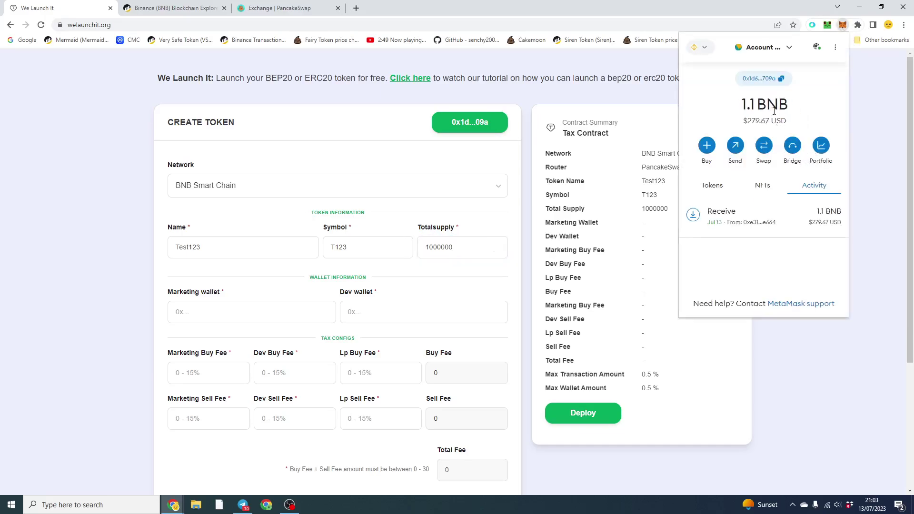
pyautogui.click(784, 81)
pyautogui.click(215, 310)
pyautogui.hotkey('ctrl', 'v')
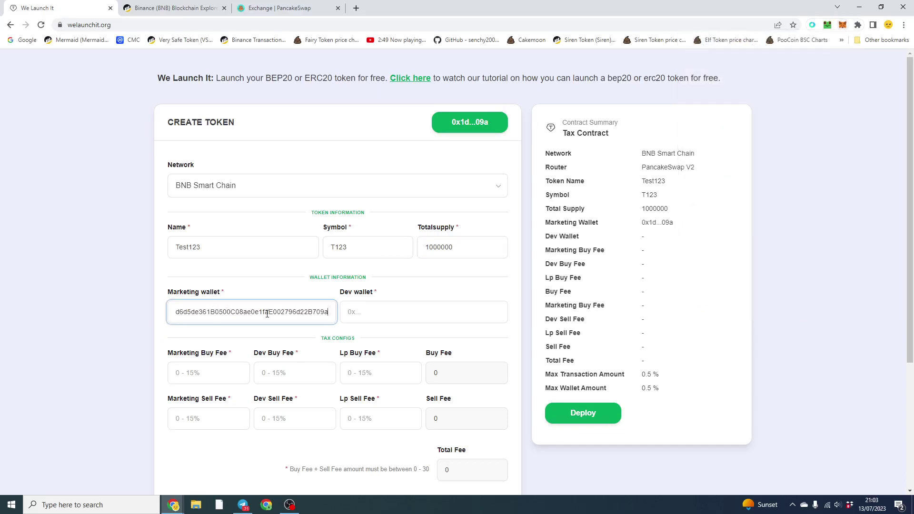
pyautogui.click(378, 313)
pyautogui.hotkey('ctrl', 'v')
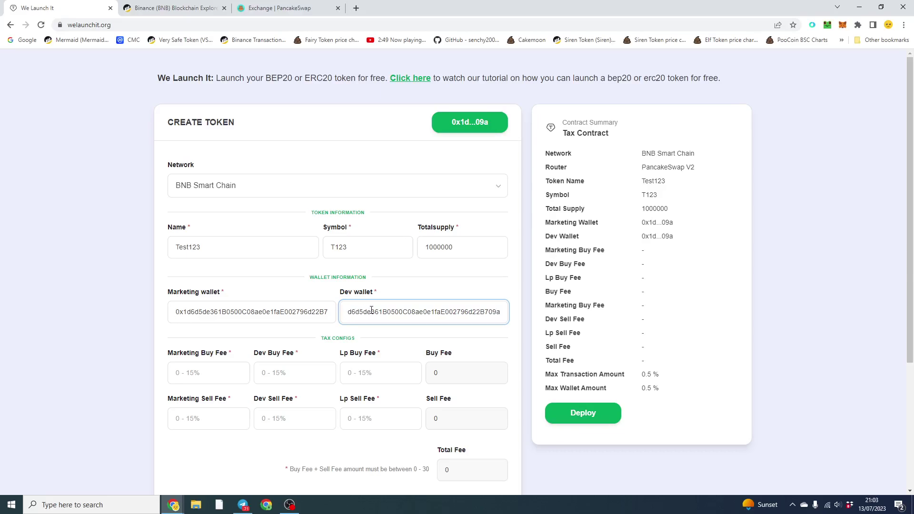
# - Set the marketing and dev buy fees to 1.5 each
pyautogui.click(206, 375)
pyautogui.write('0')
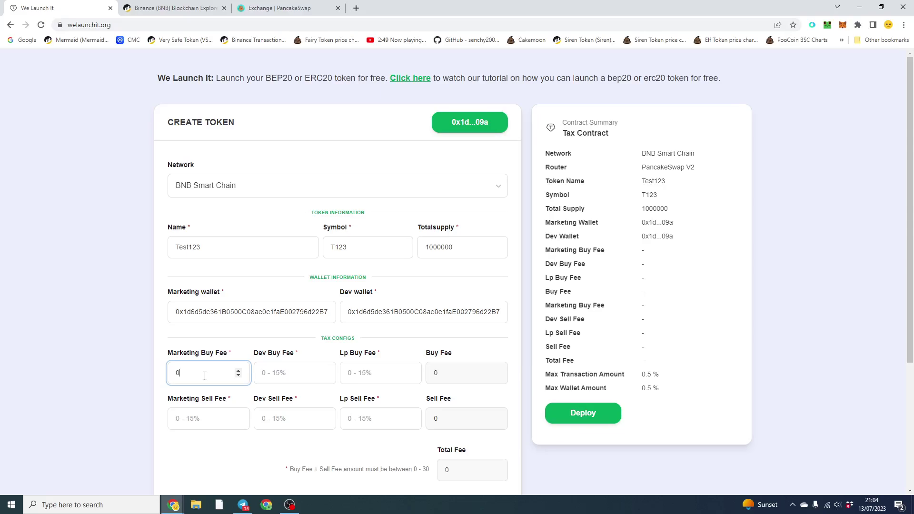
pyautogui.write('.1')
pyautogui.press('BackSpace')
pyautogui.press('BackSpace')
pyautogui.press('BackSpace')
pyautogui.write('1')
pyautogui.write('5')
pyautogui.press('BackSpace')
pyautogui.write('.5')
pyautogui.press('Tab')
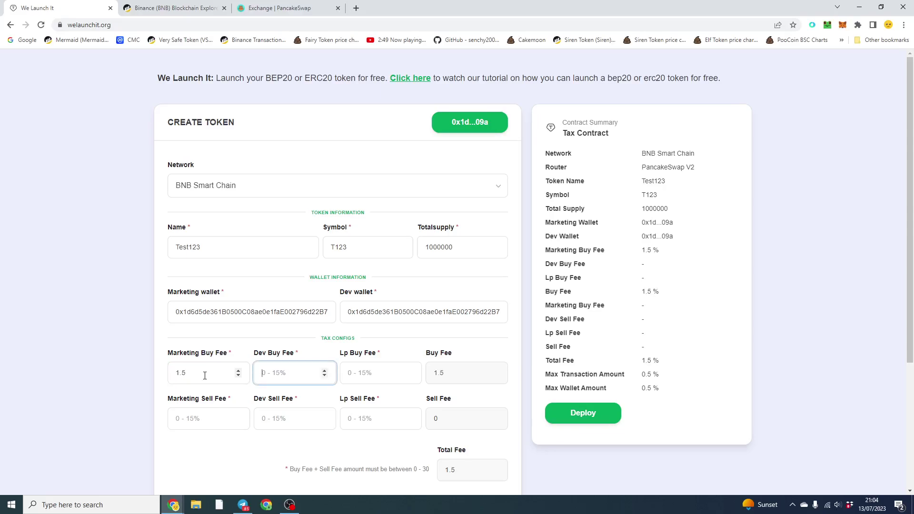
pyautogui.write('1')
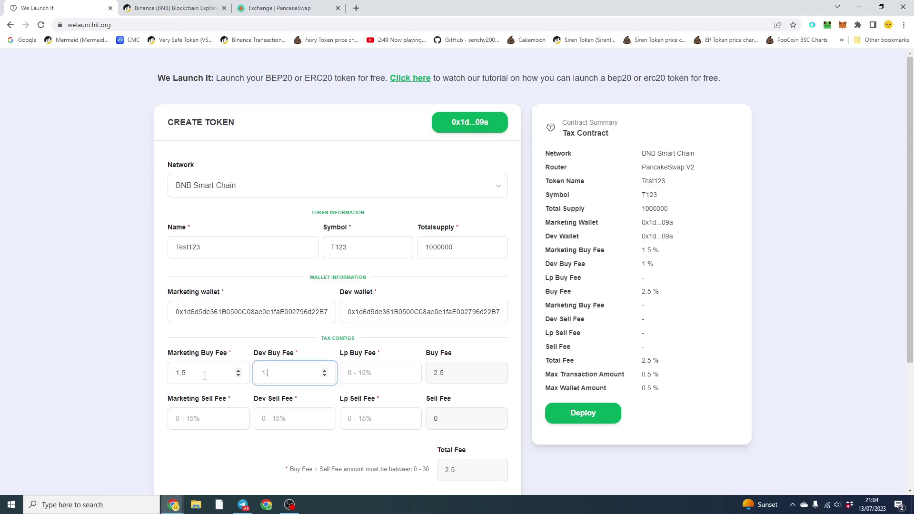
pyautogui.write('.5')
# - Set the LP buy fee to 1, correcting the mistyped 15
pyautogui.press('Tab')
pyautogui.write('0')
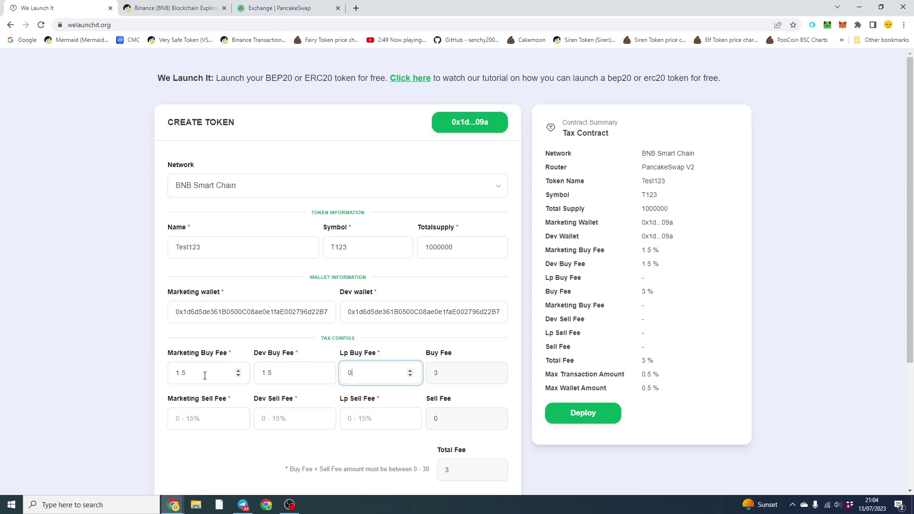
pyautogui.write('.5')
pyautogui.moveTo(375, 373); pyautogui.dragTo(325, 373)
pyautogui.write('15')
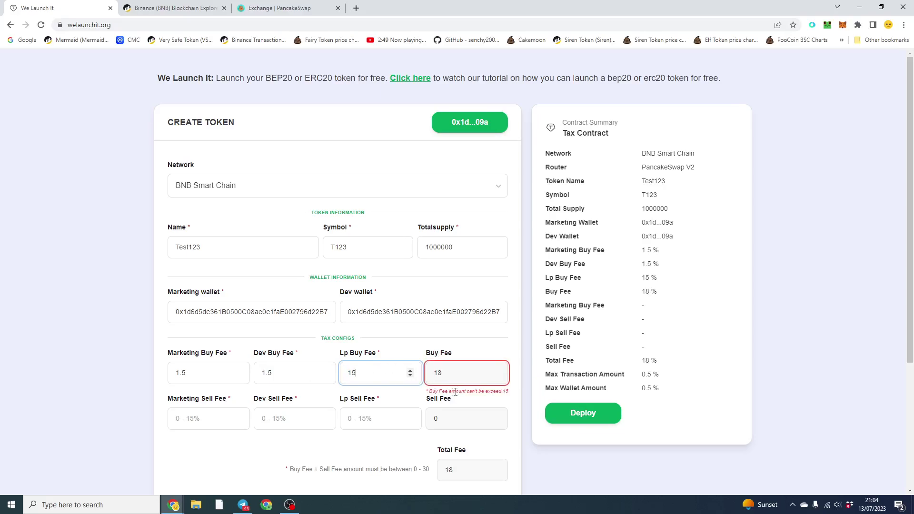
pyautogui.moveTo(465, 392); pyautogui.dragTo(509, 390)
pyautogui.click(508, 391)
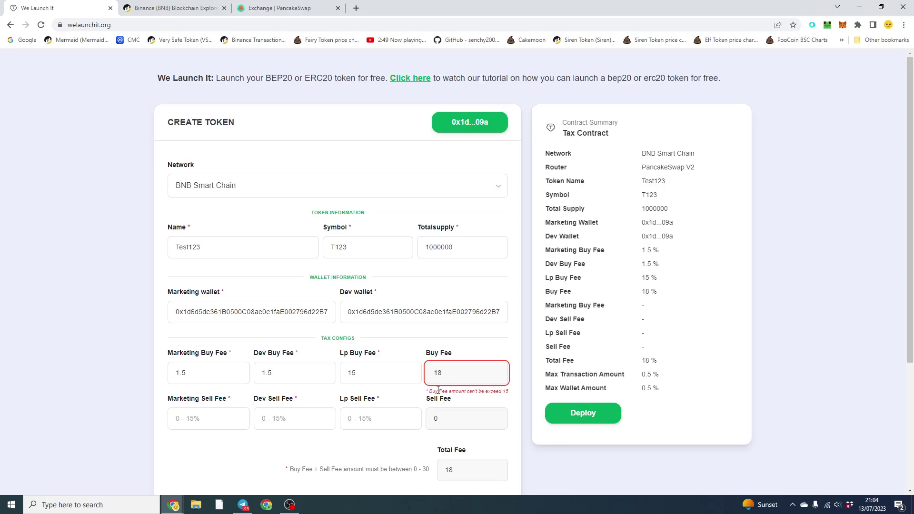
pyautogui.scroll(-1, 389, 395)
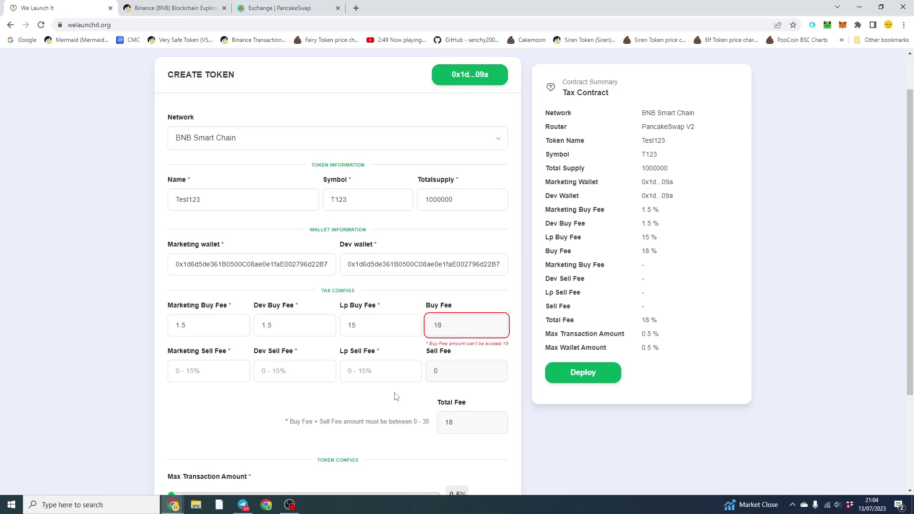
pyautogui.doubleClick(357, 328)
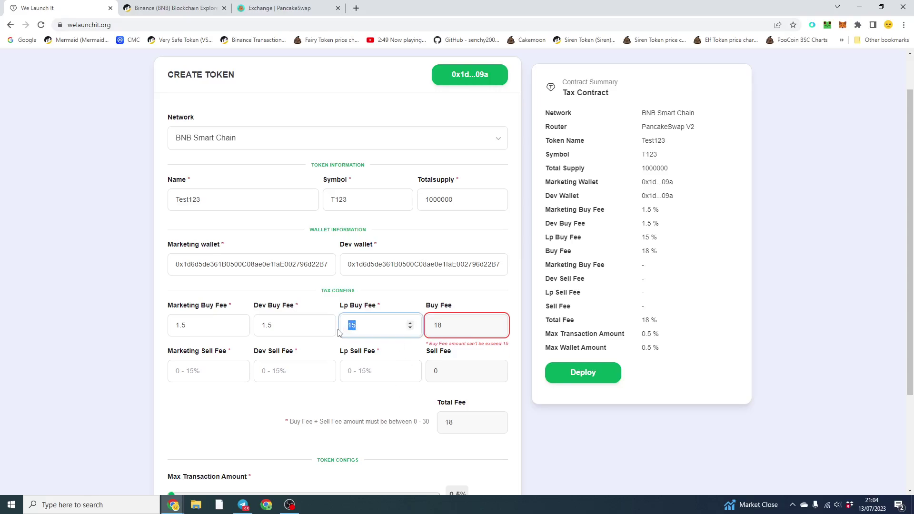
pyautogui.write('1')
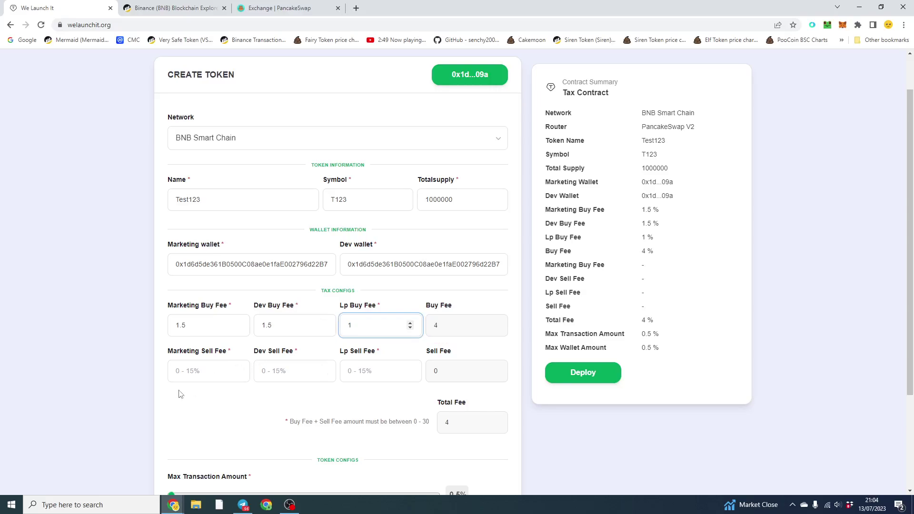
# - Set the sell fees: marketing 2.5, dev 2 and LP 1.5
pyautogui.click(190, 377)
pyautogui.write('1')
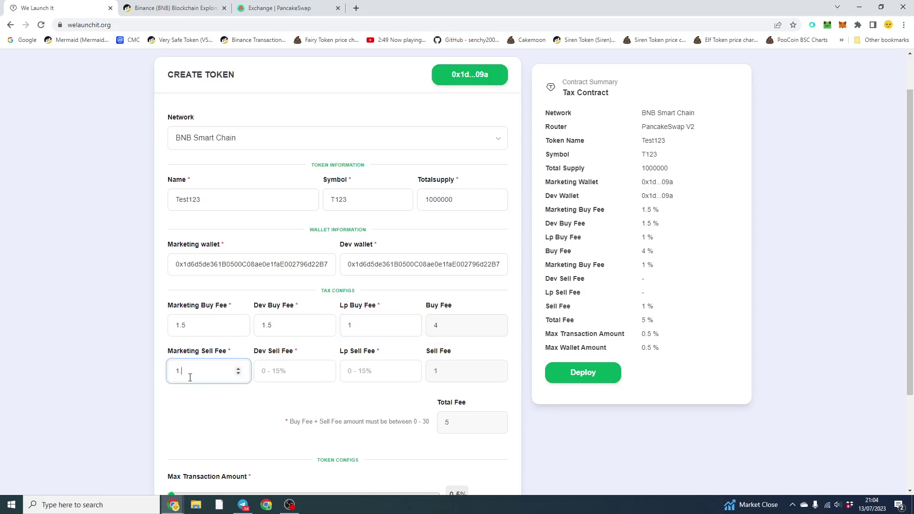
pyautogui.press('BackSpace')
pyautogui.write('2.5')
pyautogui.press('Tab')
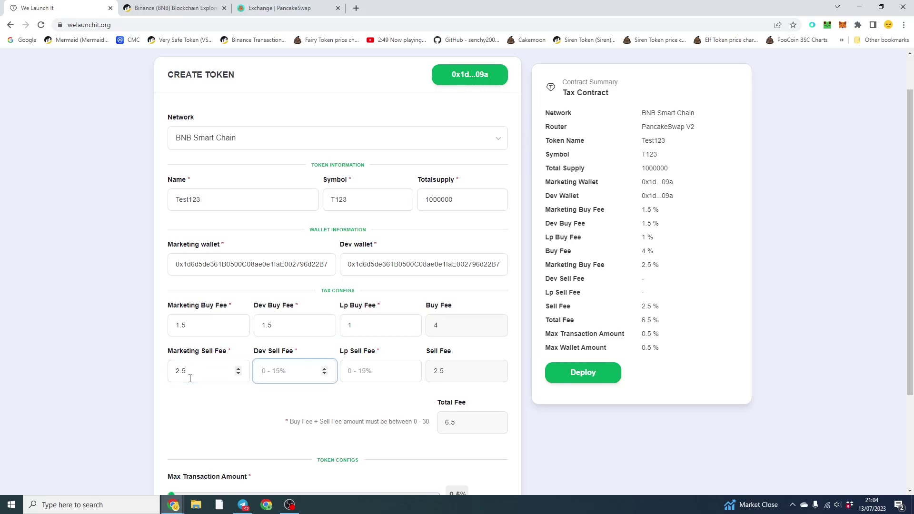
pyautogui.write('2')
pyautogui.press('Tab')
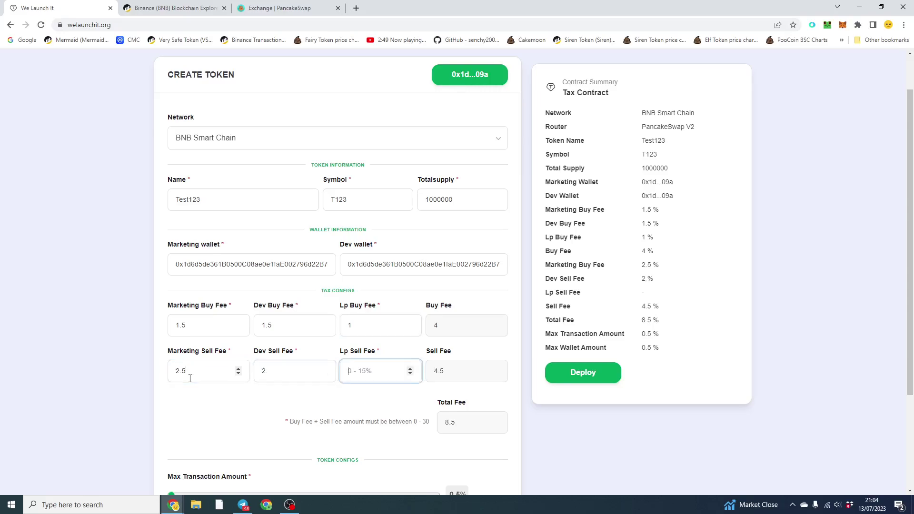
pyautogui.write('1.5')
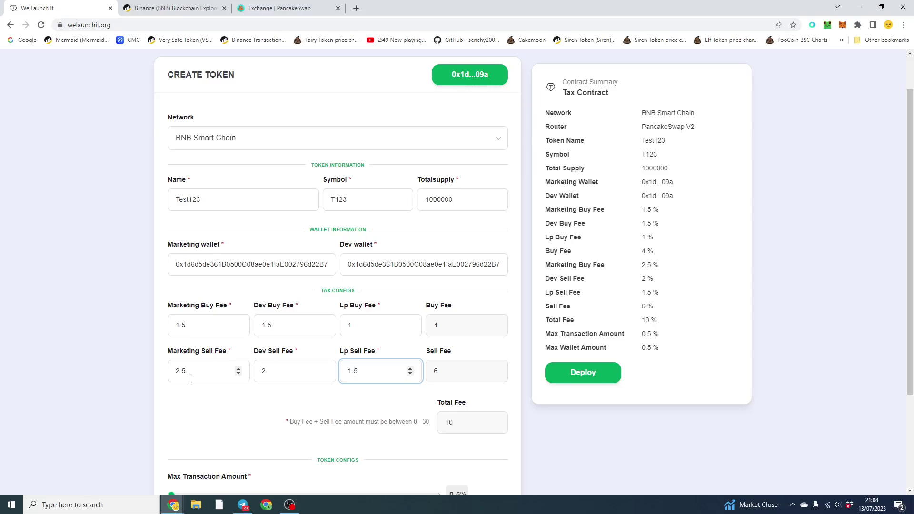
pyautogui.click(65, 282)
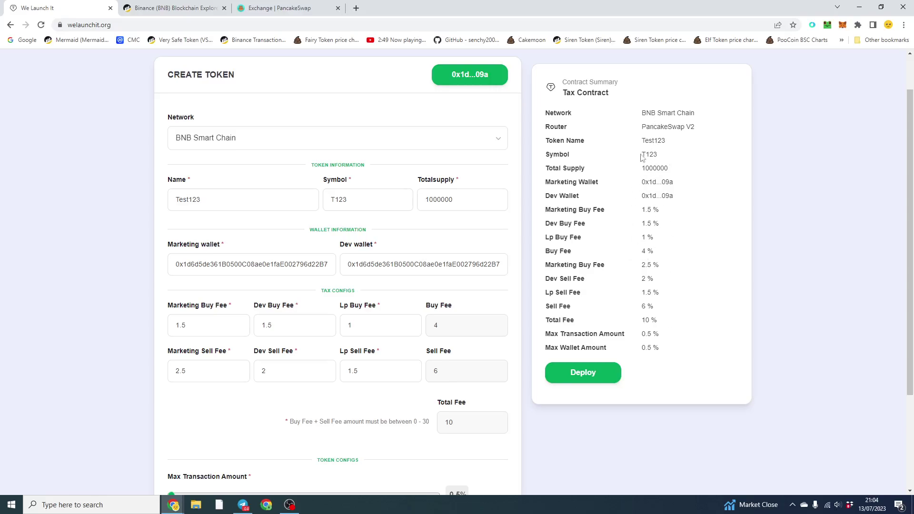
# - Slide both the Max Transaction Amount and Max Wallet Amount limits to 100%
pyautogui.scroll(-2, 641, 293)
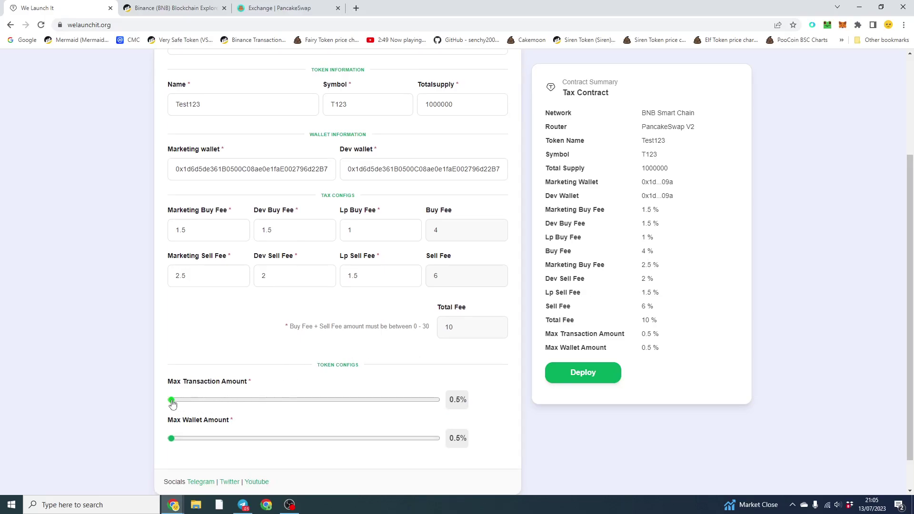
pyautogui.moveTo(173, 404); pyautogui.dragTo(439, 410)
pyautogui.moveTo(171, 438); pyautogui.dragTo(428, 447)
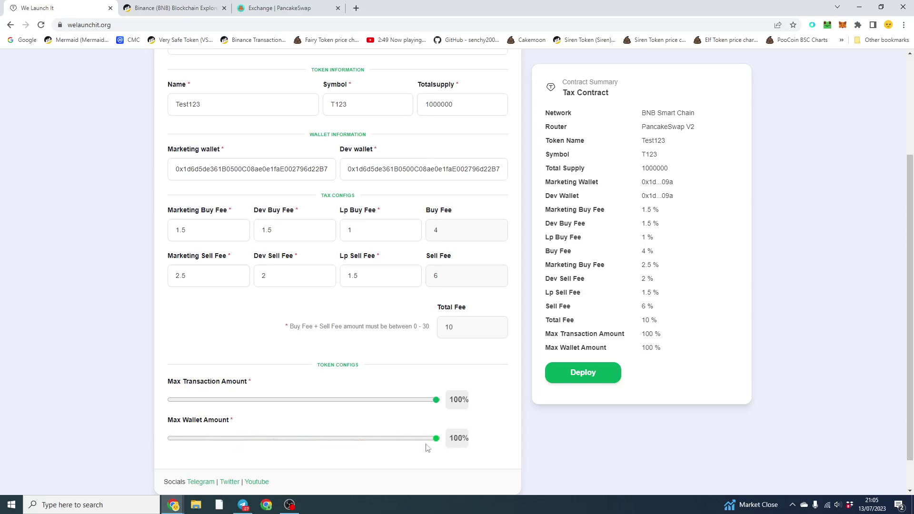
pyautogui.moveTo(168, 384); pyautogui.dragTo(246, 385)
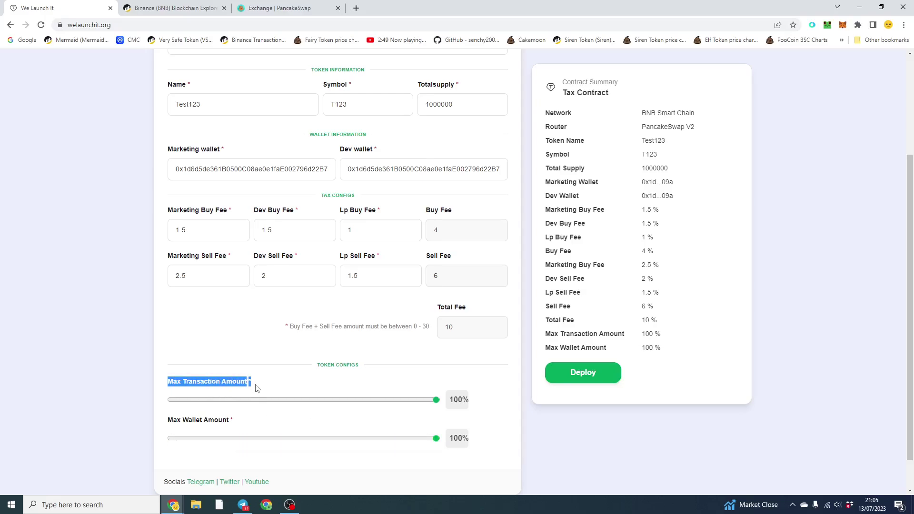
pyautogui.click(258, 391)
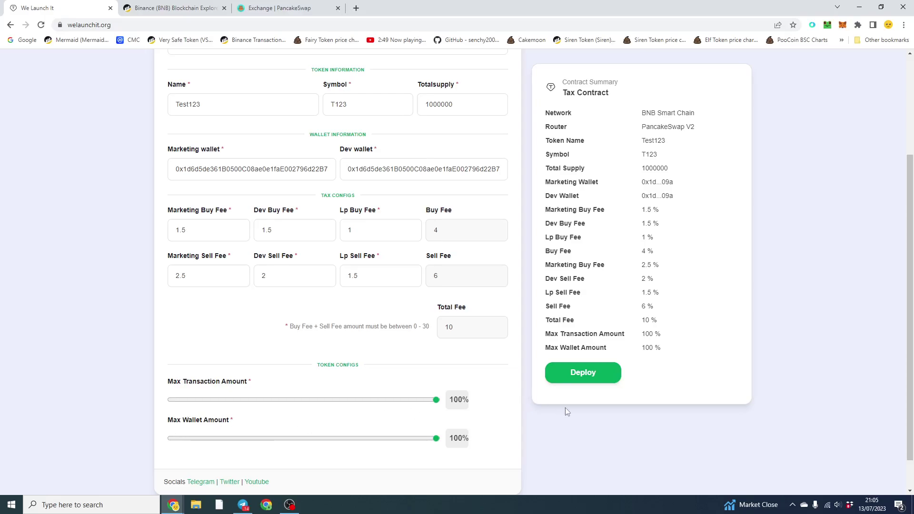
pyautogui.click(591, 376)
# - Deploy the Test123 contract, confirm it in MetaMask and view the pending transaction on BscScan
pyautogui.click(588, 377)
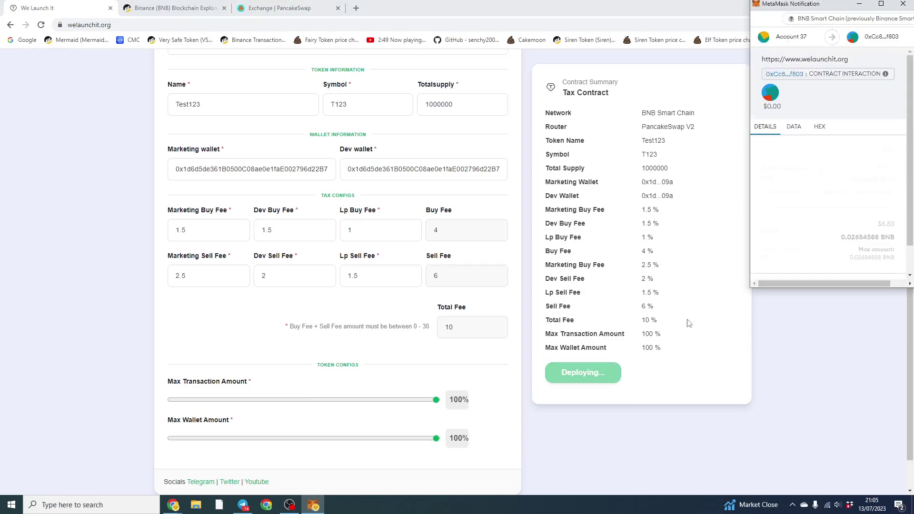
pyautogui.scroll(-1, 862, 241)
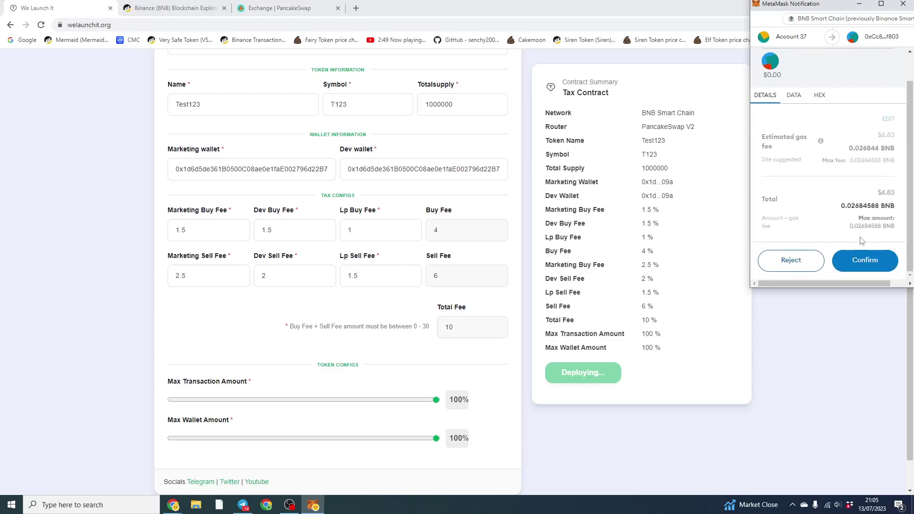
pyautogui.click(873, 263)
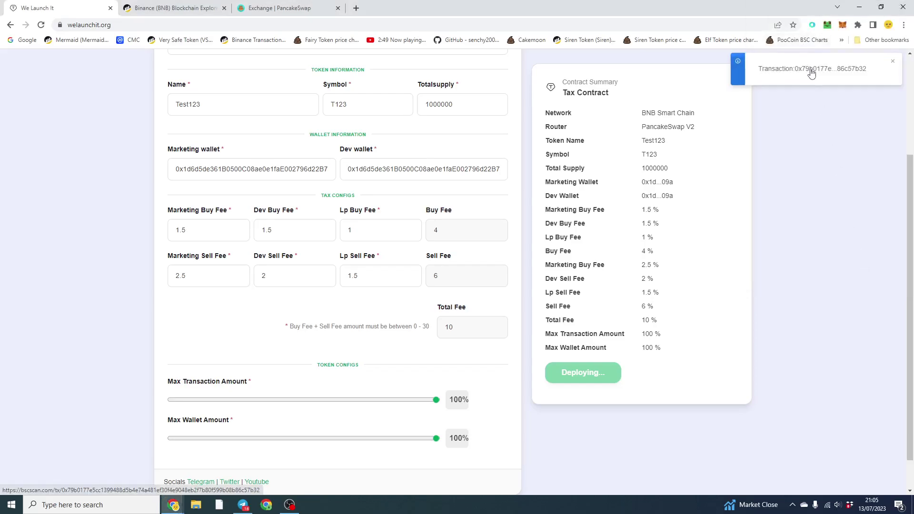
pyautogui.click(813, 74)
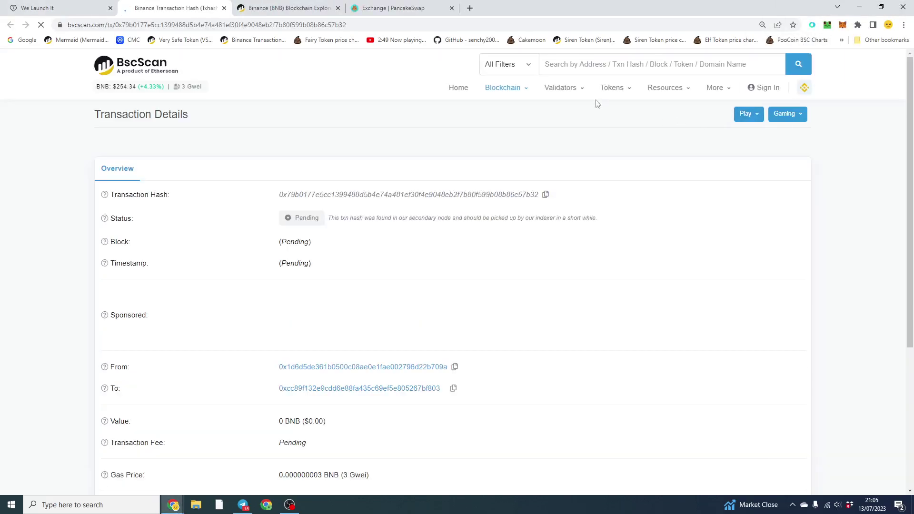
pyautogui.click(33, 7)
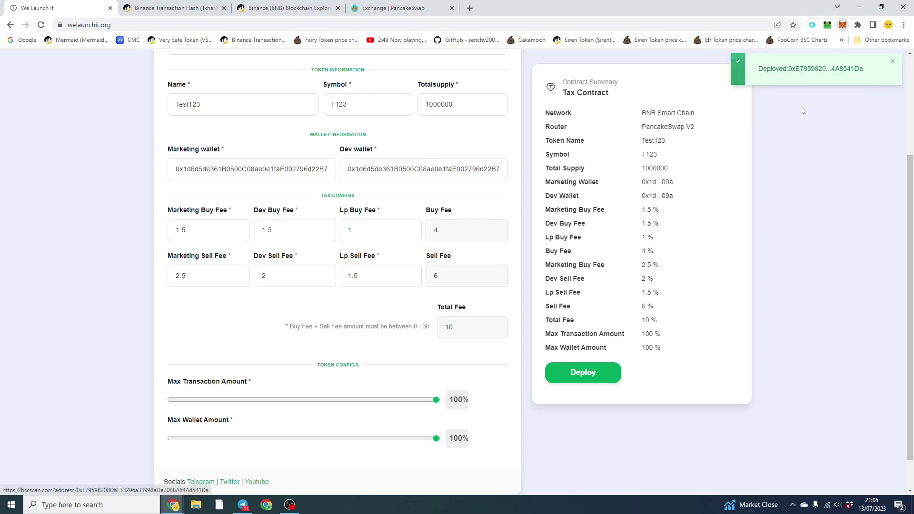
# - Look up the connected wallet address on BscScan
pyautogui.click(809, 76)
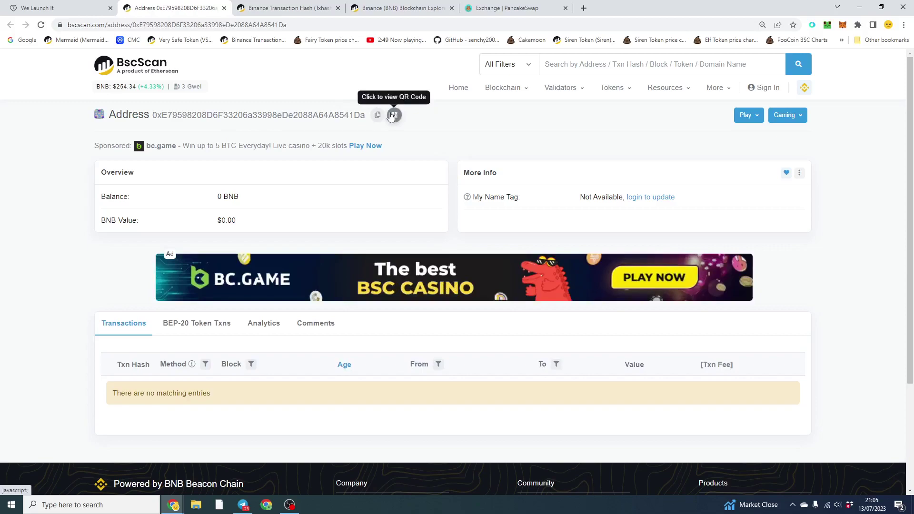
pyautogui.click(76, 7)
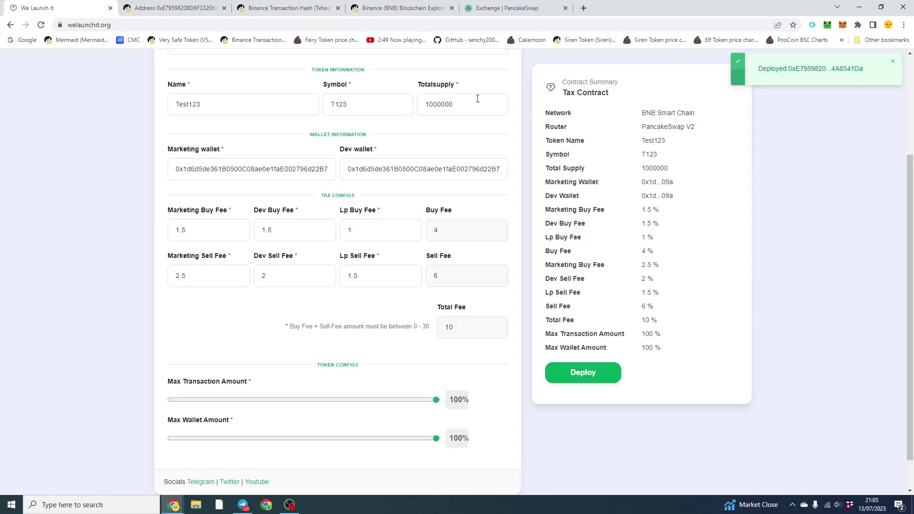
pyautogui.click(843, 25)
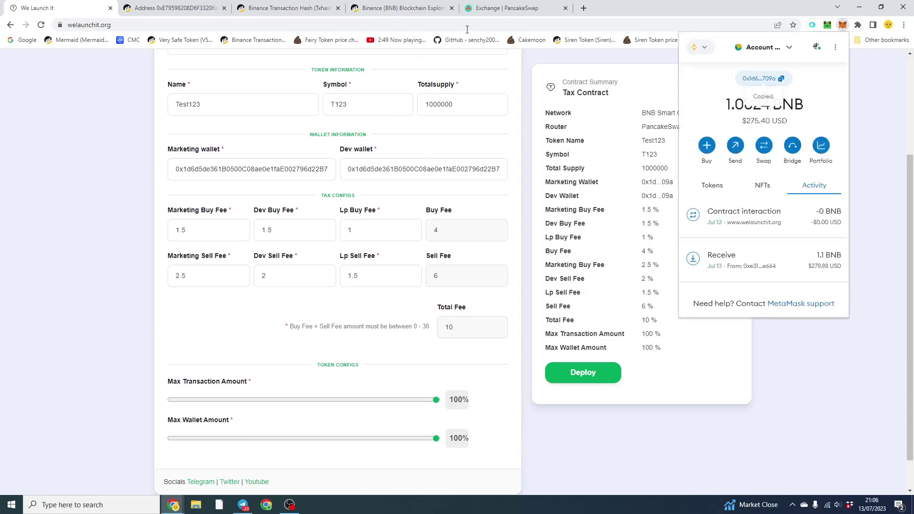
pyautogui.click(174, 8)
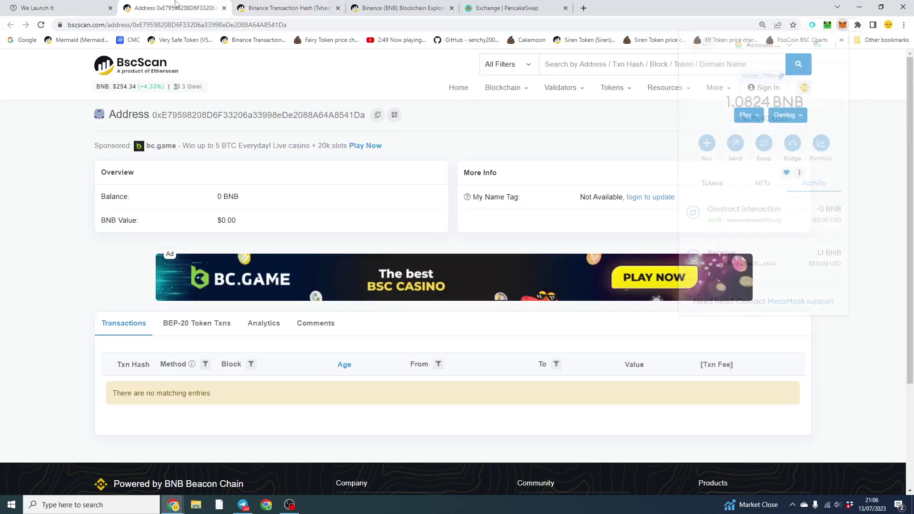
pyautogui.click(604, 67)
pyautogui.write('0x1d6d5de361B0500C08ae0e1faE002796d22B709a')
pyautogui.press('Return')
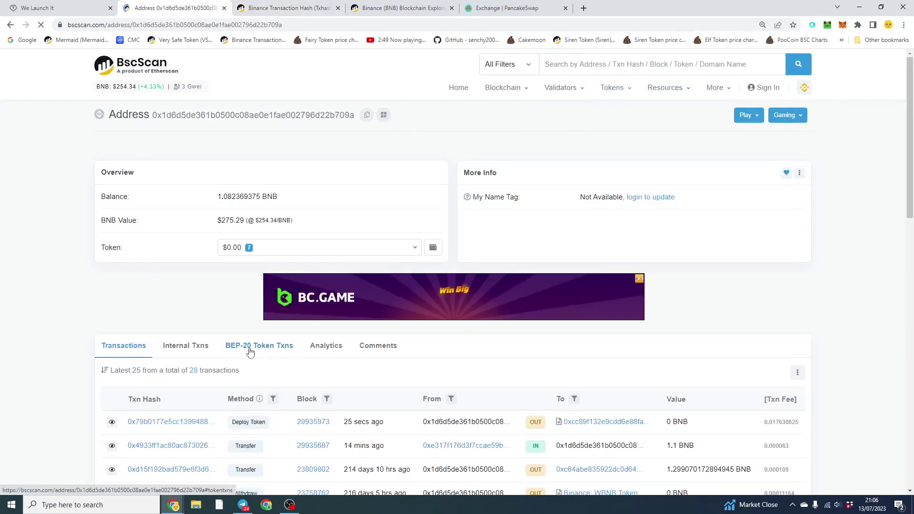
# - Open the Deploy Token transaction and go to the Test123 (T123) token tracker
pyautogui.moveTo(235, 423); pyautogui.dragTo(265, 422)
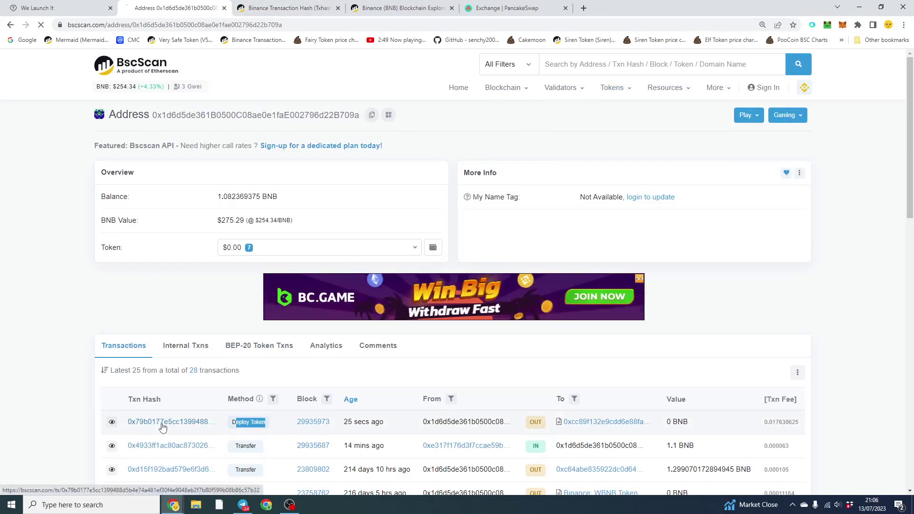
pyautogui.click(162, 424)
pyautogui.scroll(-1, 562, 374)
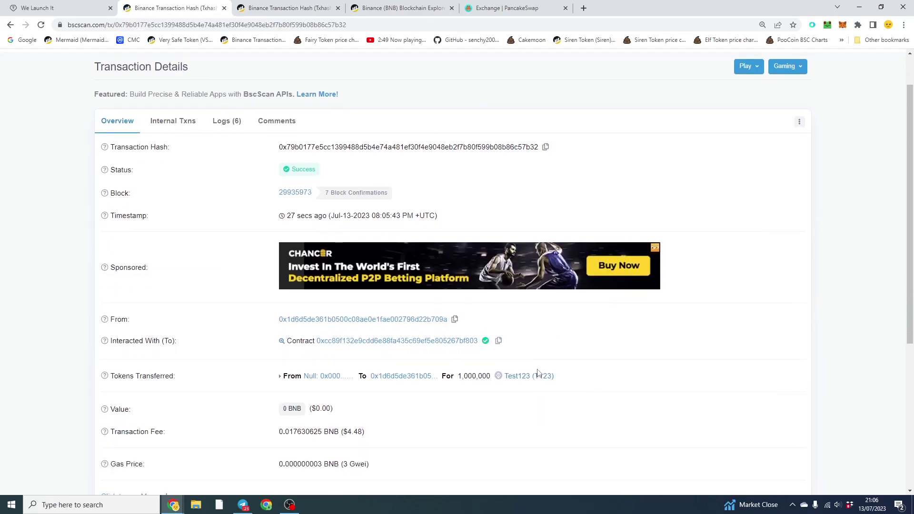
pyautogui.click(538, 376)
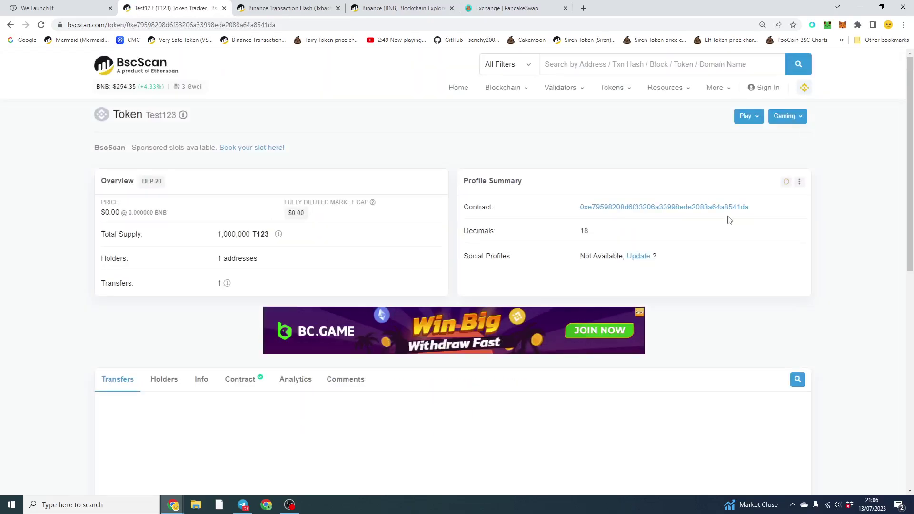
# - Open poocoin.app in a new tab and search the Test123 contract address to open its chart
pyautogui.click(584, 8)
pyautogui.write('poocoin.app')
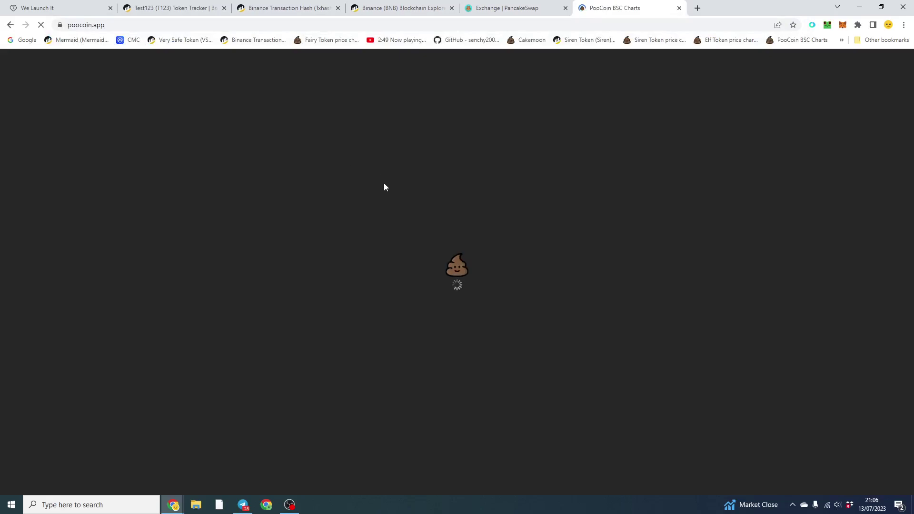
pyautogui.click(410, 175)
pyautogui.hotkey('ctrl', 'v')
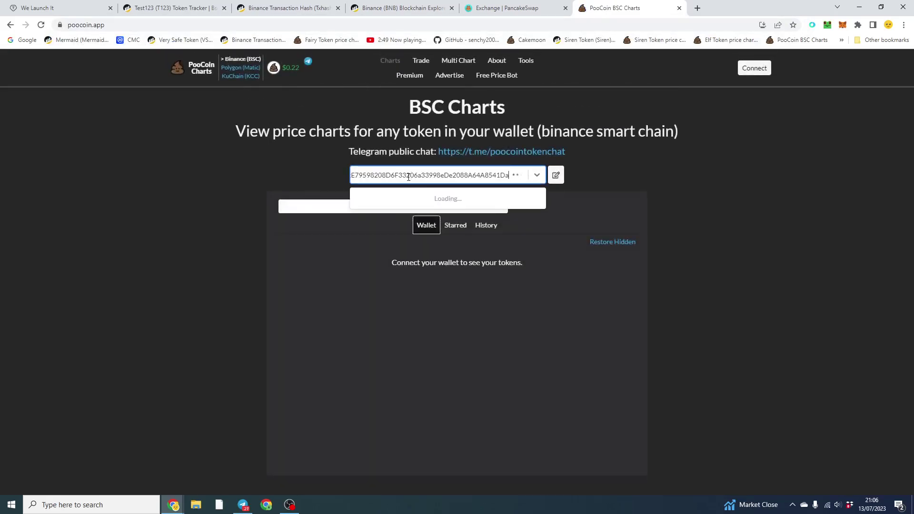
pyautogui.click(414, 206)
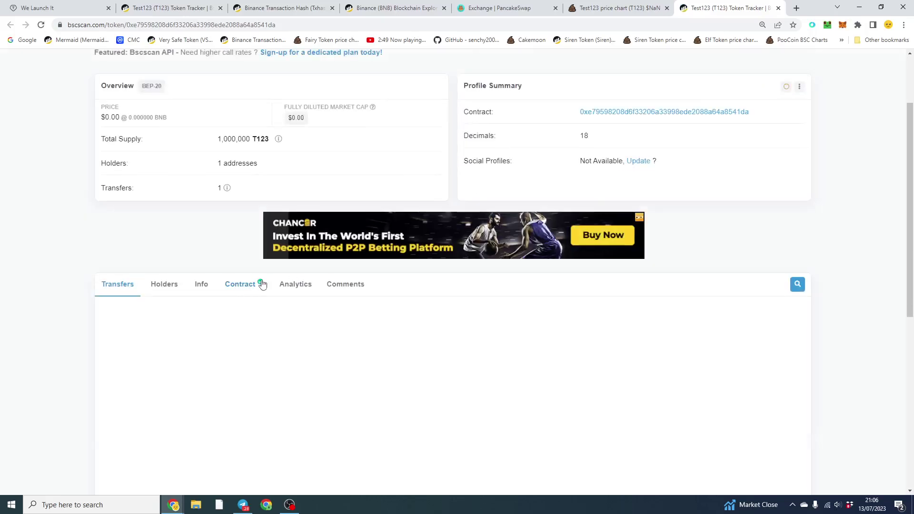
# - Open the T123 contract's Write Contract functions on BscScan
pyautogui.click(251, 288)
pyautogui.scroll(-1, 238, 279)
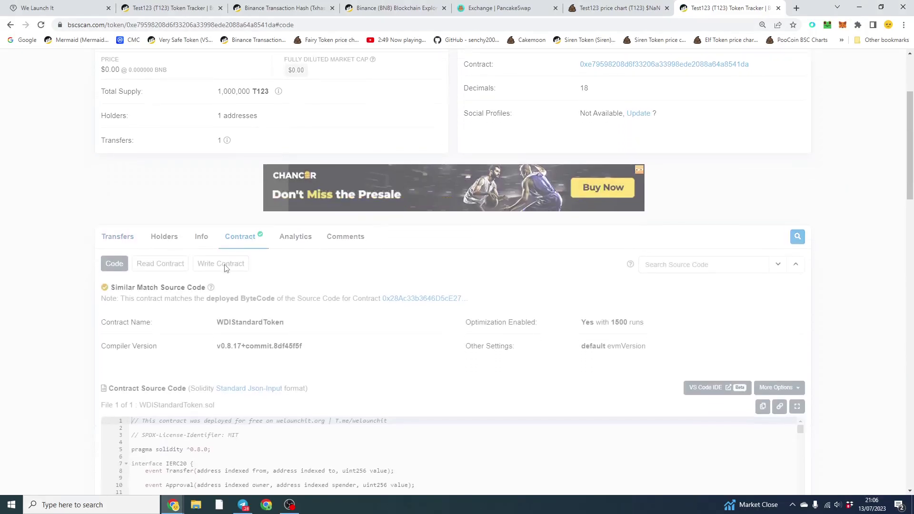
pyautogui.click(225, 265)
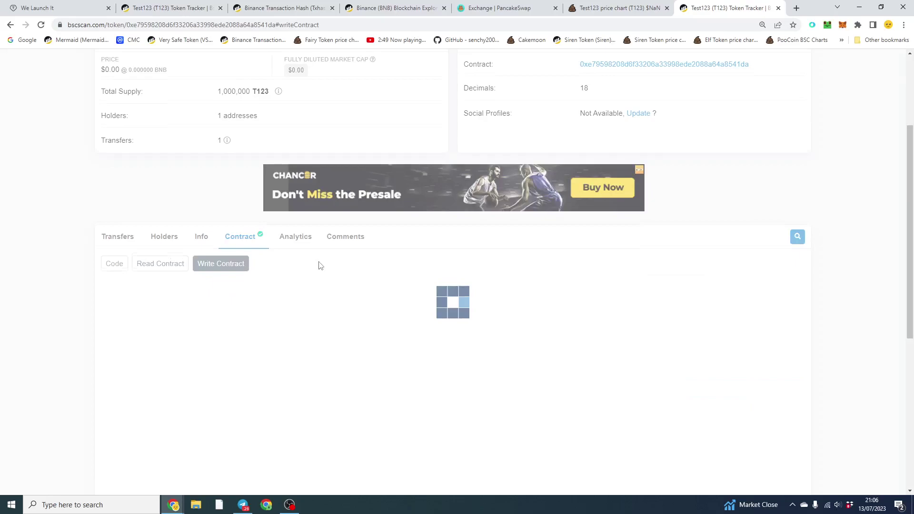
pyautogui.scroll(-2, 324, 259)
pyautogui.scroll(-3, 448, 333)
pyautogui.scroll(3, 405, 334)
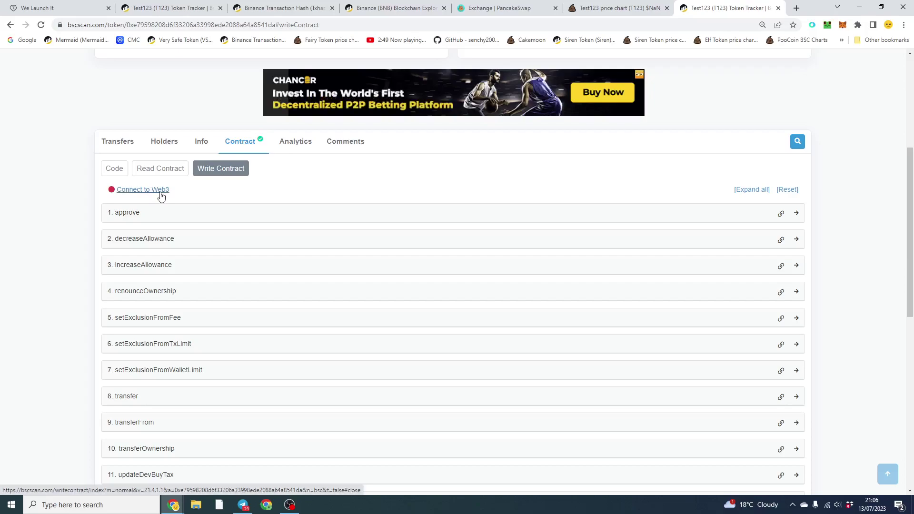
# - Connect MetaMask via Web3 and expand the renounceOwnership function
pyautogui.click(160, 193)
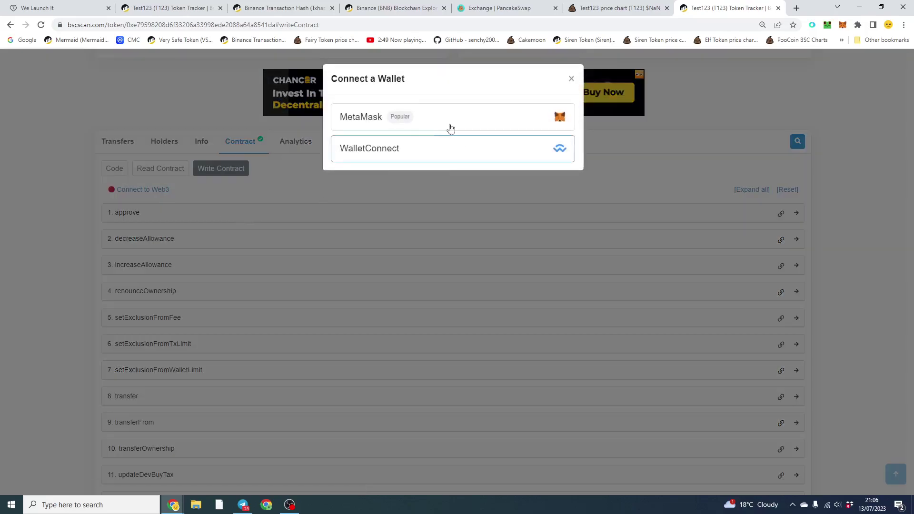
pyautogui.click(446, 126)
pyautogui.click(497, 107)
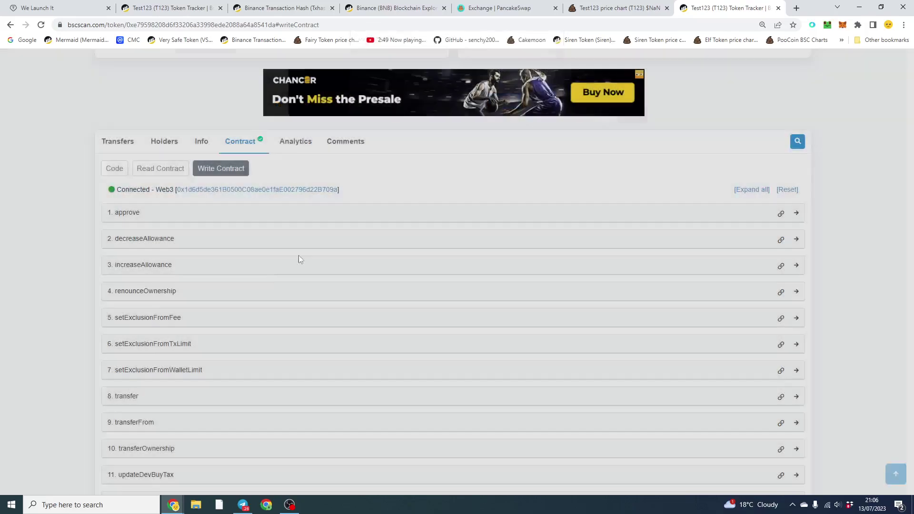
pyautogui.scroll(-3, 226, 223)
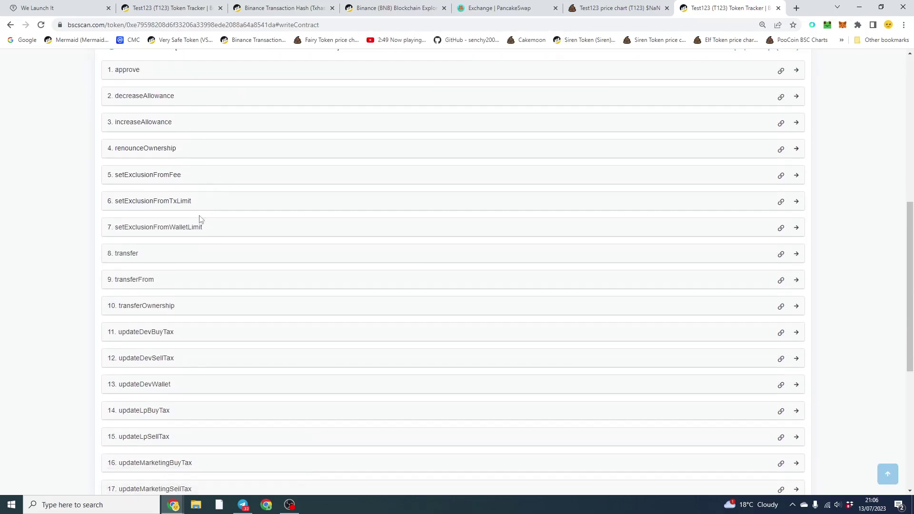
pyautogui.click(193, 151)
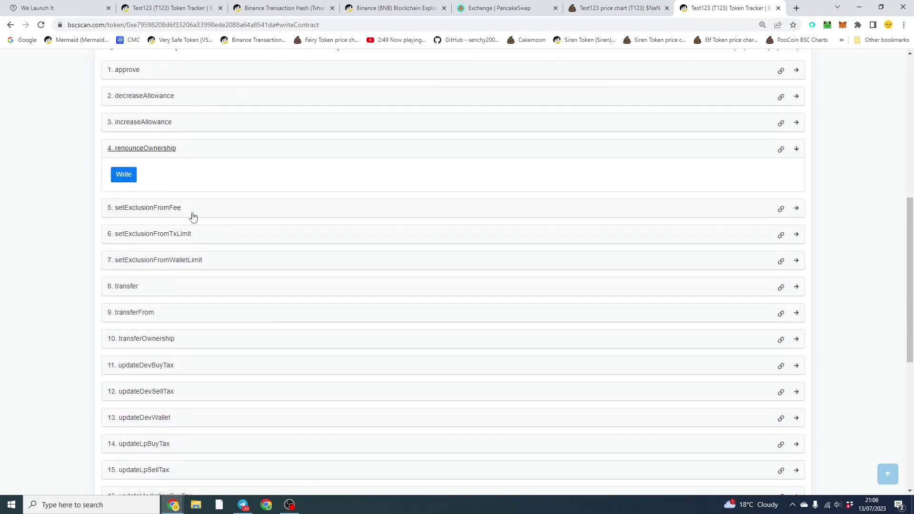
pyautogui.scroll(-2, 195, 218)
pyautogui.scroll(4, 276, 292)
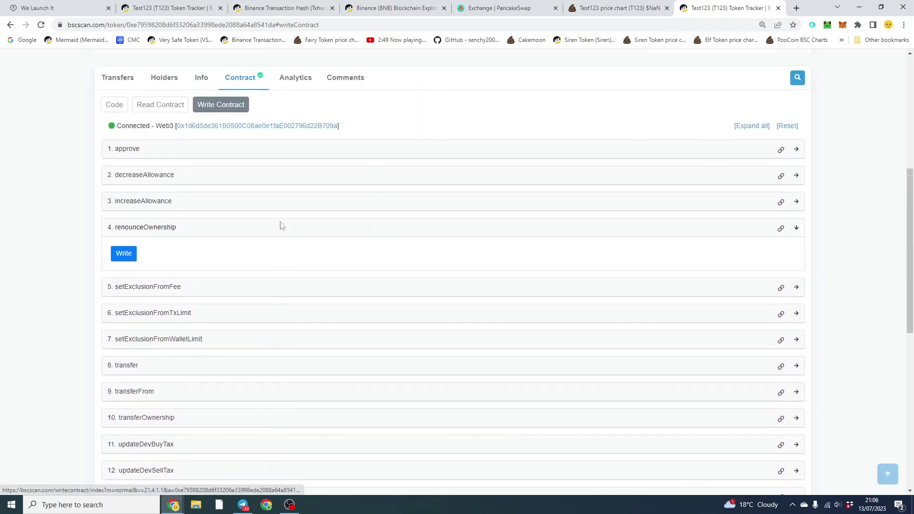
# - Copy the Test123 contract address from the PooCoin page URL
pyautogui.click(500, 7)
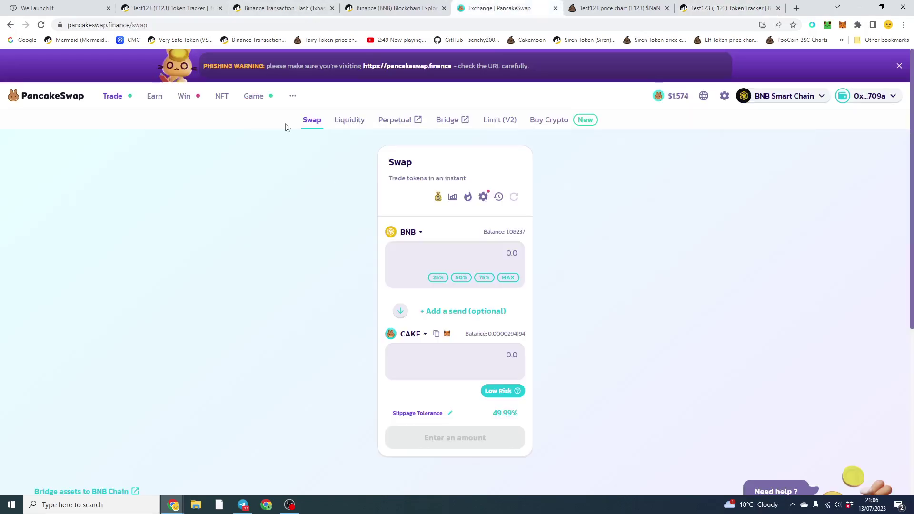
pyautogui.click(620, 8)
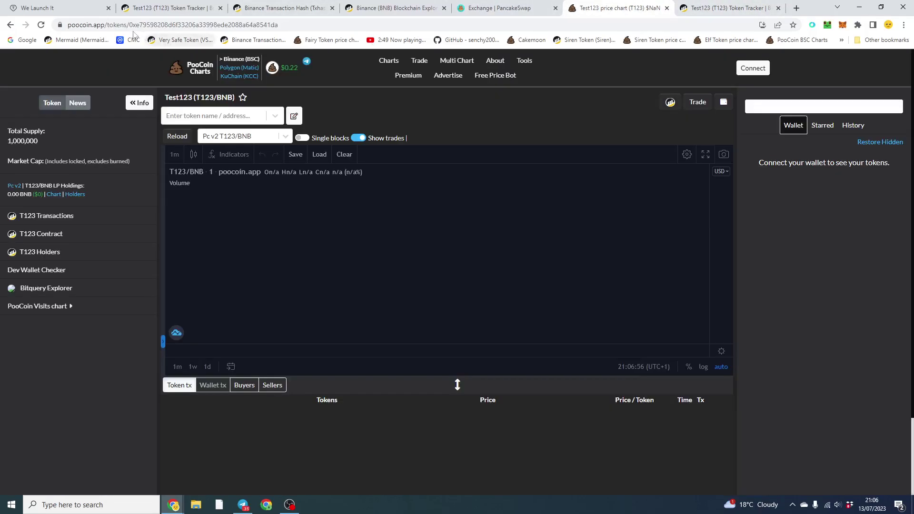
pyautogui.moveTo(151, 25); pyautogui.dragTo(304, 35)
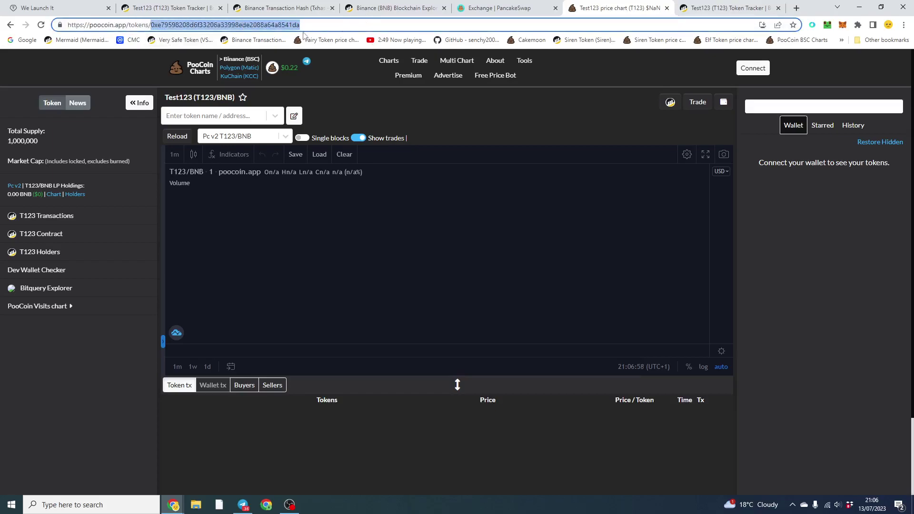
pyautogui.rightClick(268, 33)
pyautogui.click(317, 83)
# - Start adding liquidity and import Test123 (T123) as the second token after BNB
pyautogui.click(500, 8)
pyautogui.moveTo(129, 101)
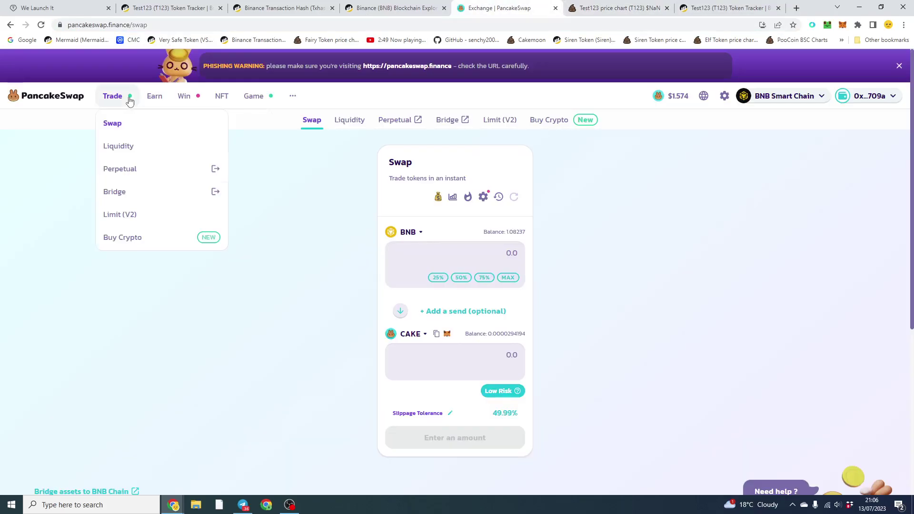
pyautogui.click(126, 147)
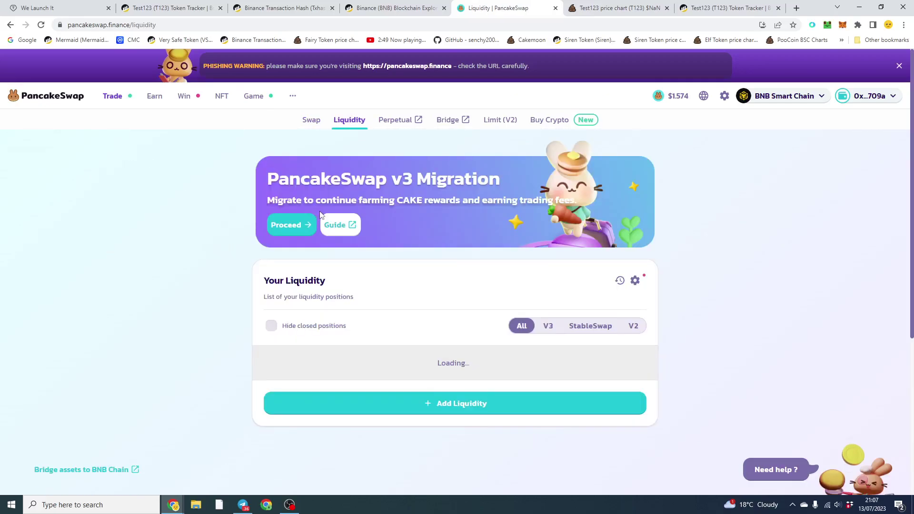
pyautogui.click(511, 412)
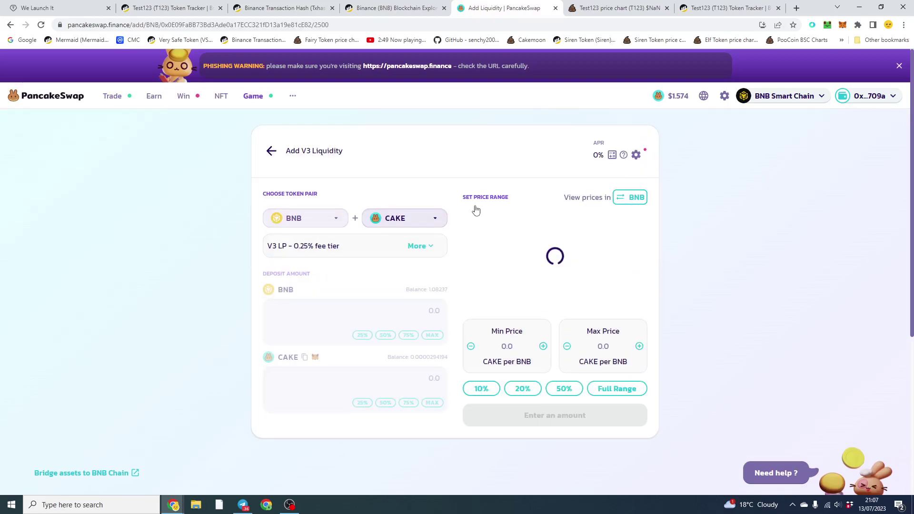
pyautogui.click(417, 224)
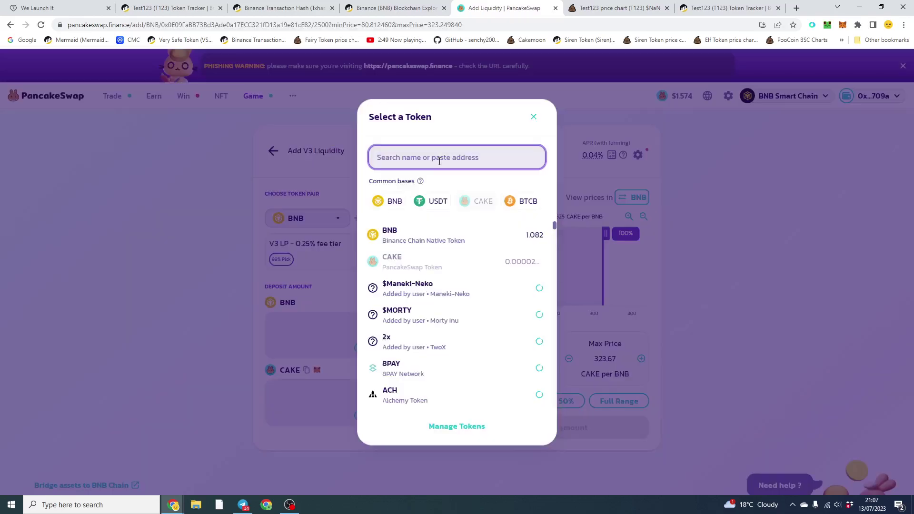
pyautogui.hotkey('ctrl', 'v')
pyautogui.click(511, 313)
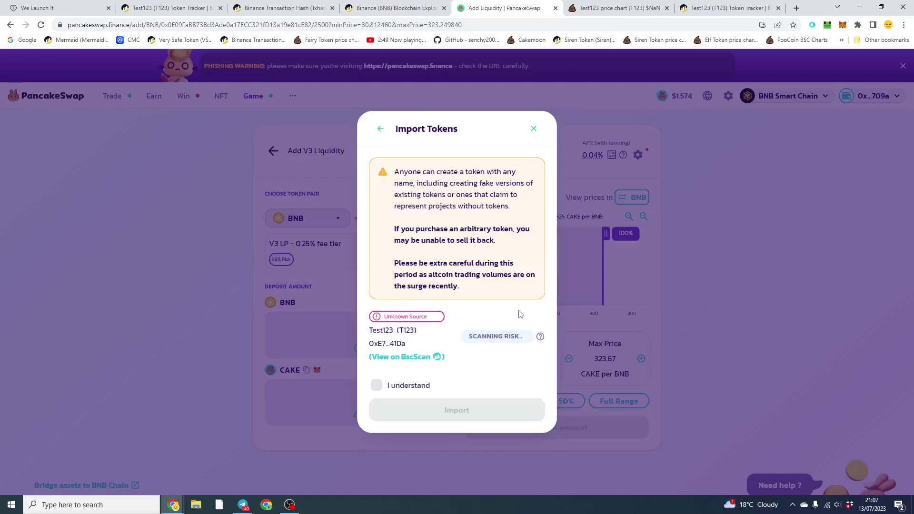
pyautogui.click(377, 385)
pyautogui.click(458, 413)
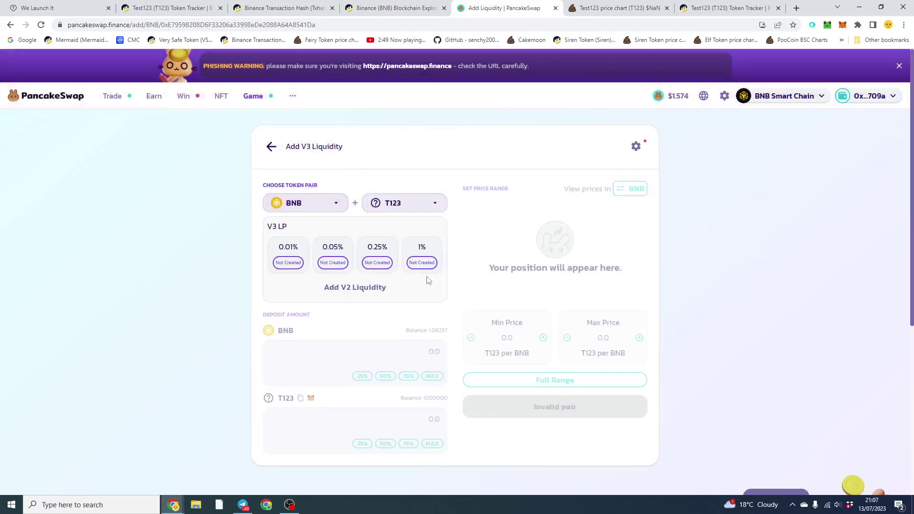
# - Switch to V2 liquidity and enter 1 BNB with the maximum T123 amount
pyautogui.click(360, 291)
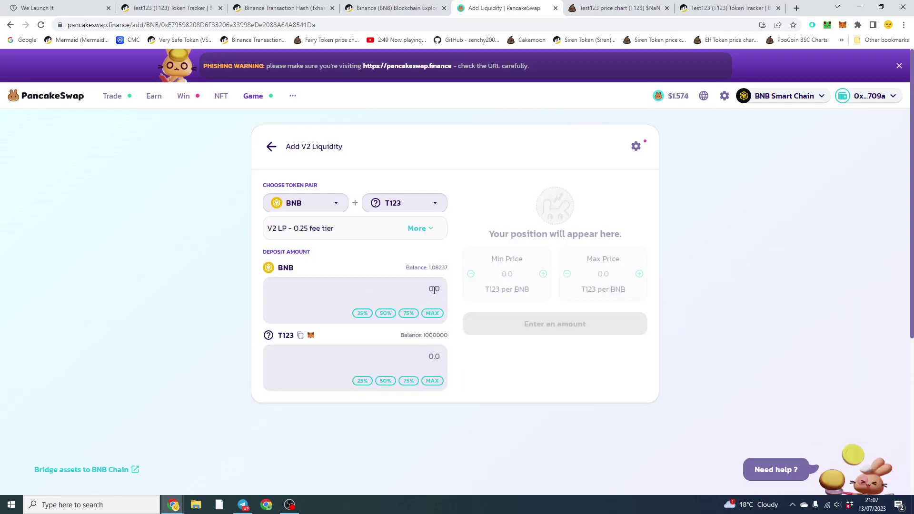
pyautogui.click(434, 290)
pyautogui.write('1')
pyautogui.click(433, 382)
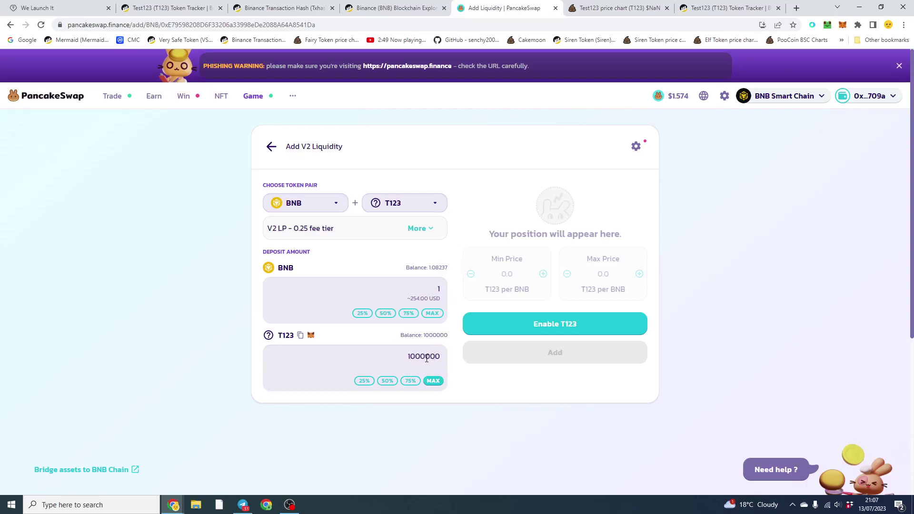
# - Approve PancakeSwap to spend T123 with the maximum spending cap in MetaMask
pyautogui.click(570, 324)
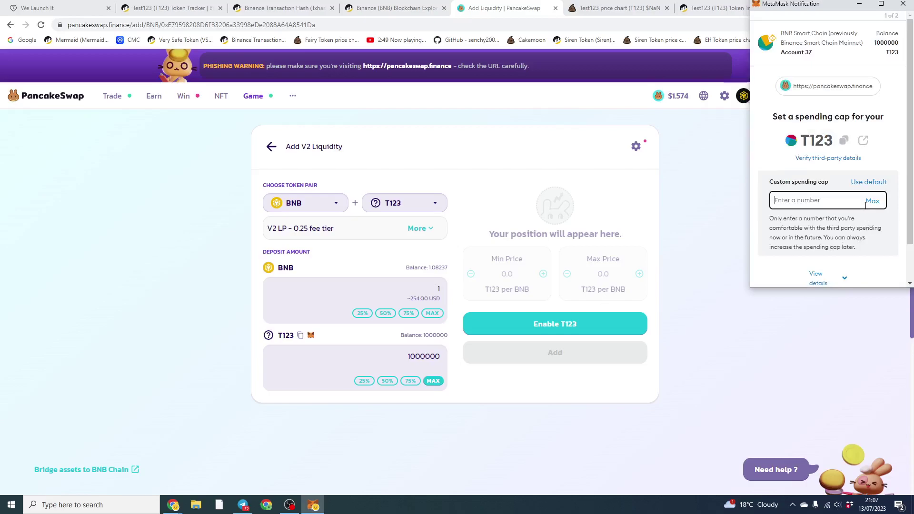
pyautogui.click(873, 201)
pyautogui.scroll(-1, 872, 205)
pyautogui.click(880, 267)
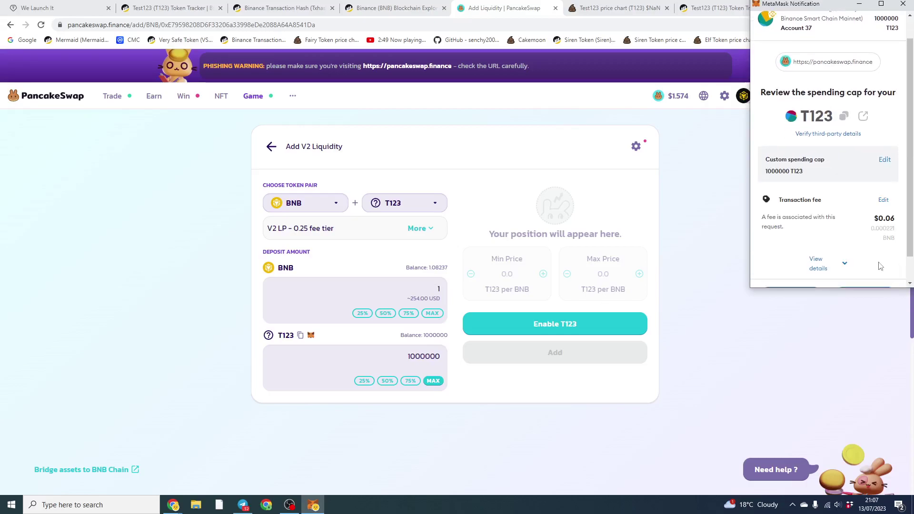
pyautogui.scroll(-1, 878, 264)
pyautogui.click(878, 265)
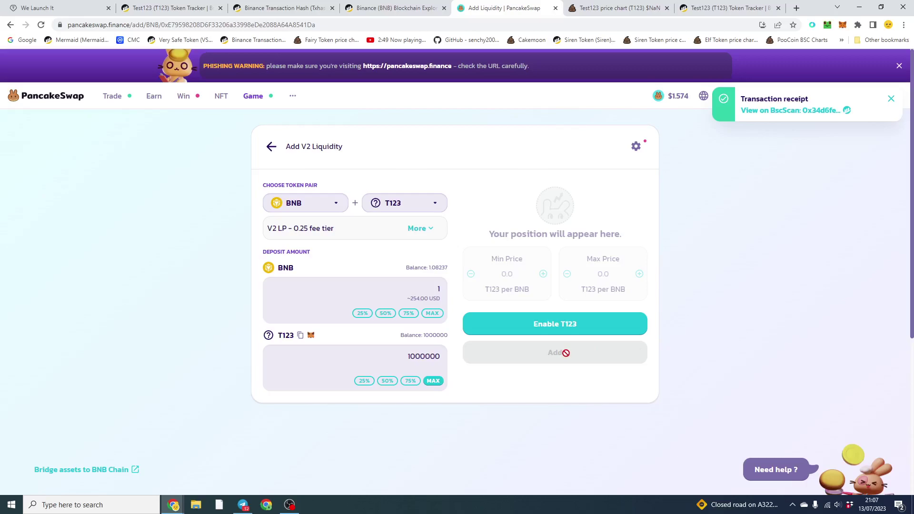
# - Submit the 1 BNB + 1000000 T123 liquidity deposit and confirm it in MetaMask
pyautogui.click(580, 328)
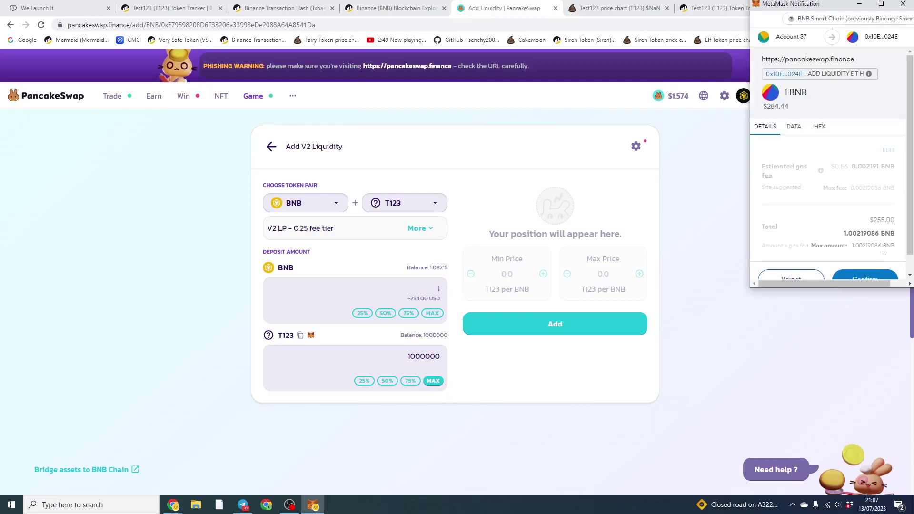
pyautogui.scroll(-1, 876, 260)
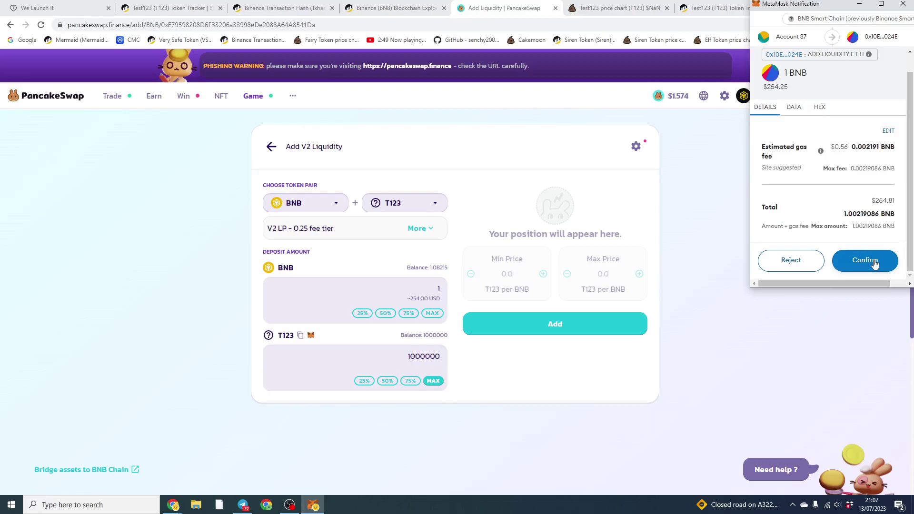
pyautogui.click(875, 262)
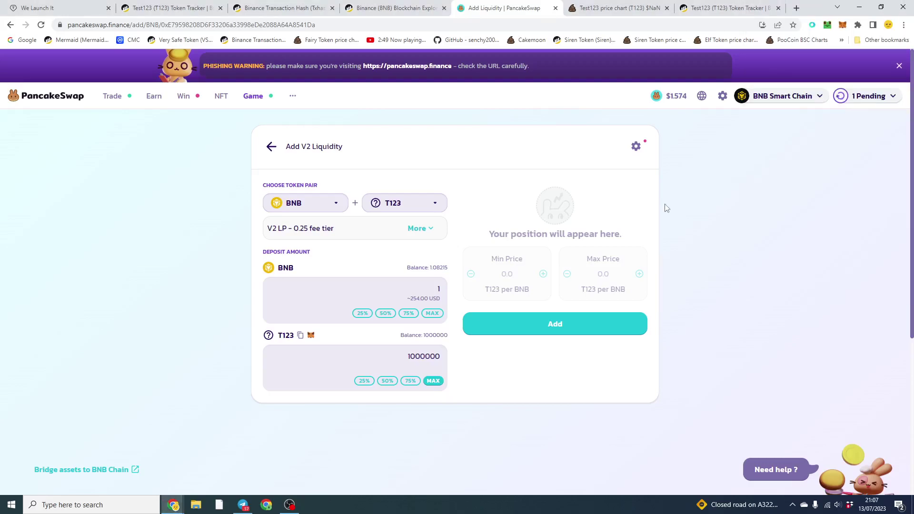
# - Reload the T123 chart to show 1.05 BNB liquidity, a $279 market cap and $0.000278764 price
pyautogui.click(608, 6)
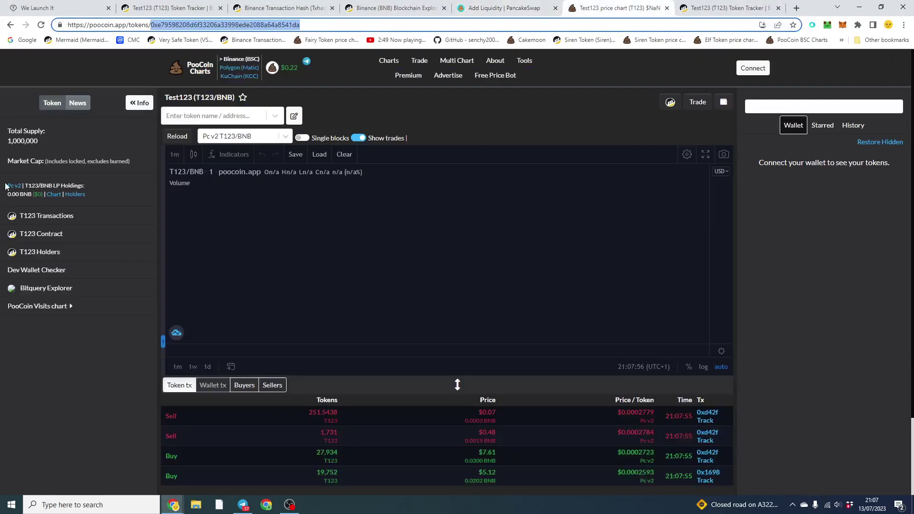
pyautogui.moveTo(5, 185); pyautogui.dragTo(114, 205)
pyautogui.click(122, 196)
pyautogui.scroll(-2, 122, 199)
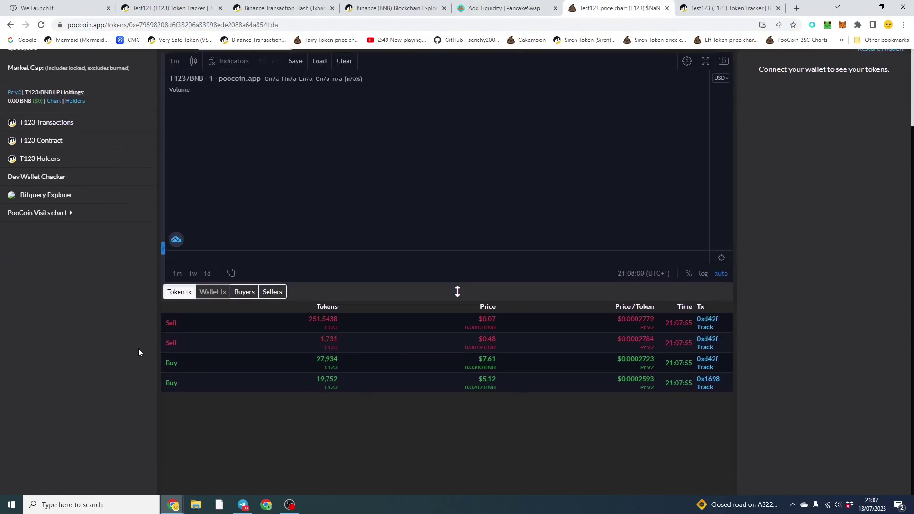
pyautogui.scroll(2, 143, 305)
pyautogui.click(42, 25)
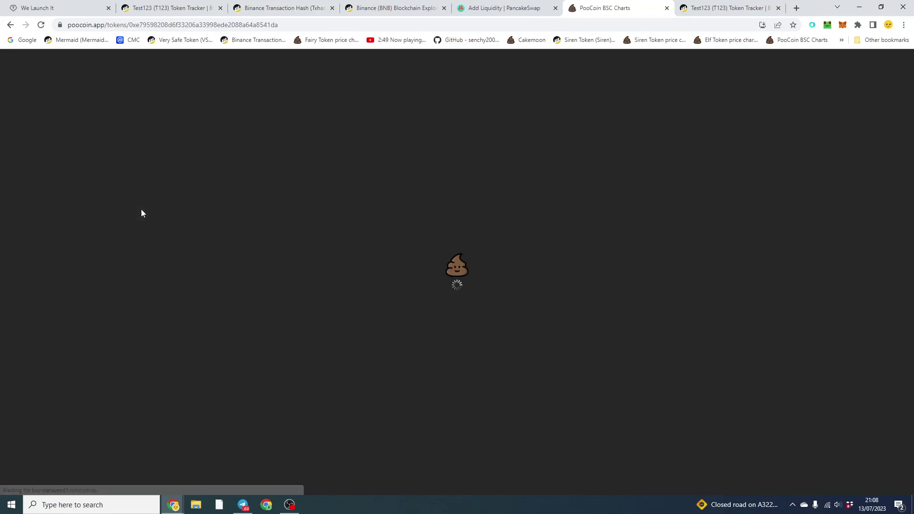
pyautogui.scroll(-2, 127, 209)
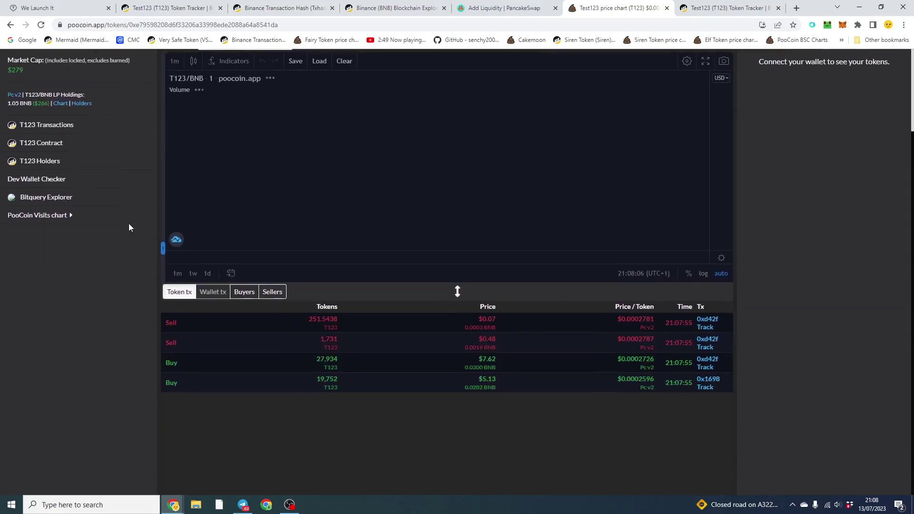
pyautogui.scroll(2, 476, 424)
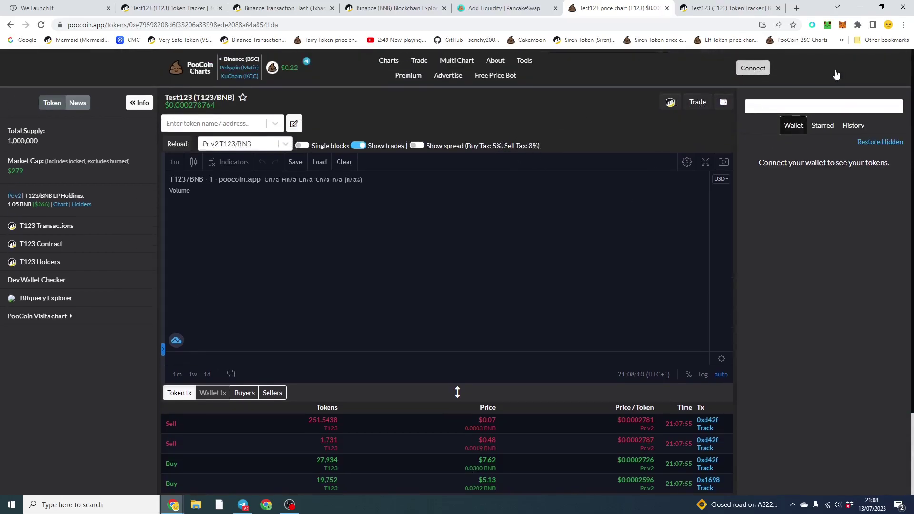
# - Connect the MetaMask wallet to PooCoin and bring up the T123 trade form
pyautogui.click(753, 68)
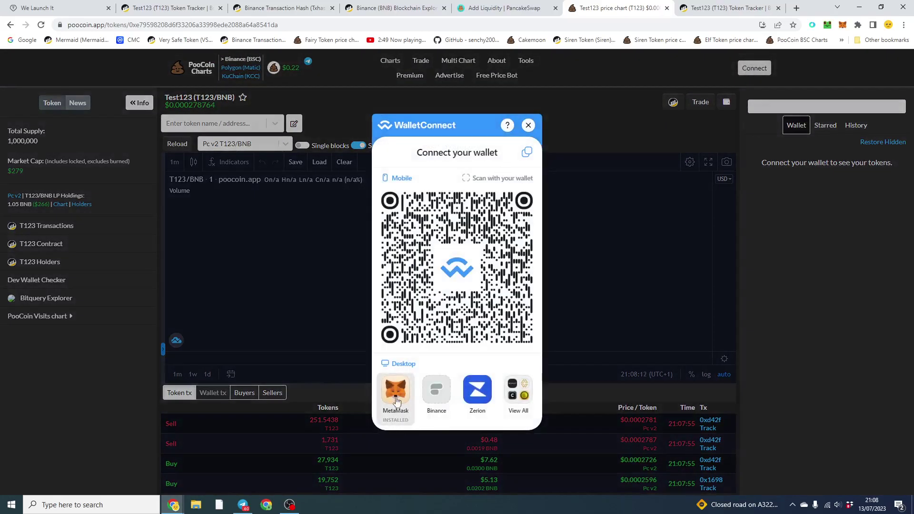
pyautogui.click(396, 389)
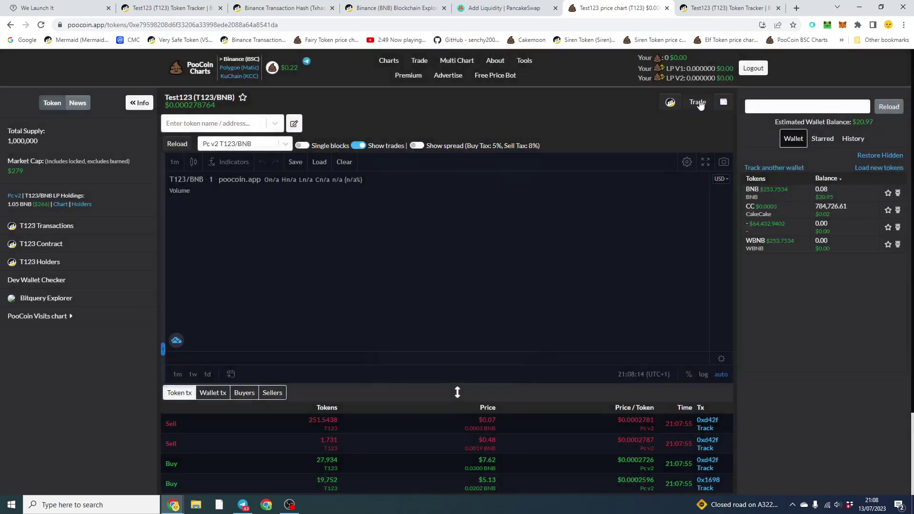
pyautogui.click(698, 102)
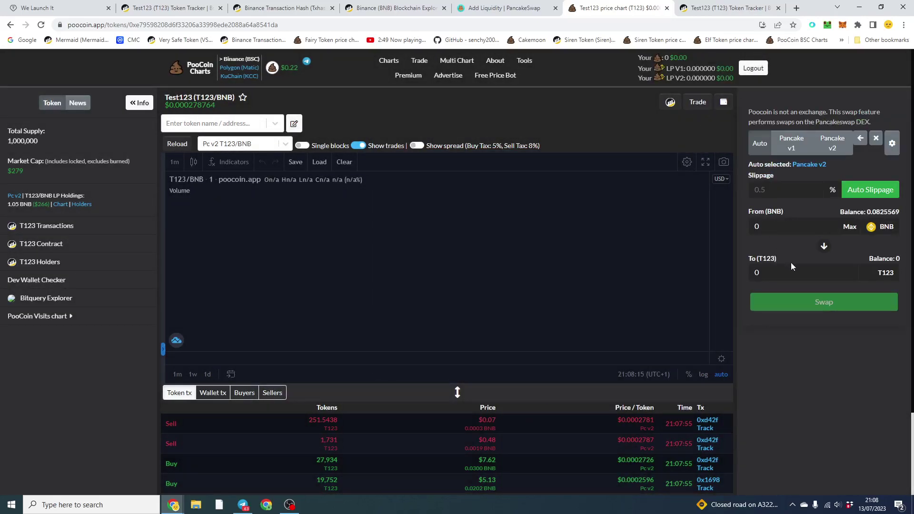
# - Swap 0.01 BNB for about 8,997.3 T123 and confirm it in MetaMask
pyautogui.click(777, 225)
pyautogui.write('0.01')
pyautogui.click(815, 376)
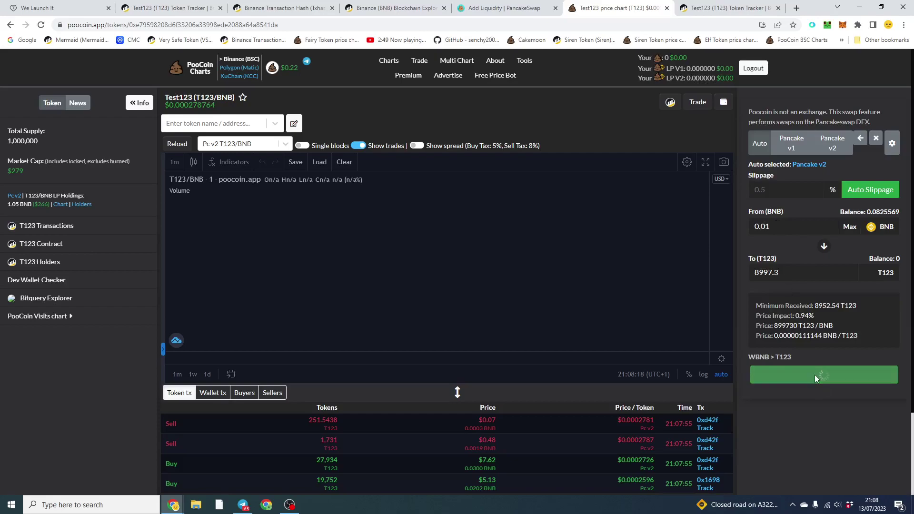
pyautogui.scroll(-1, 814, 434)
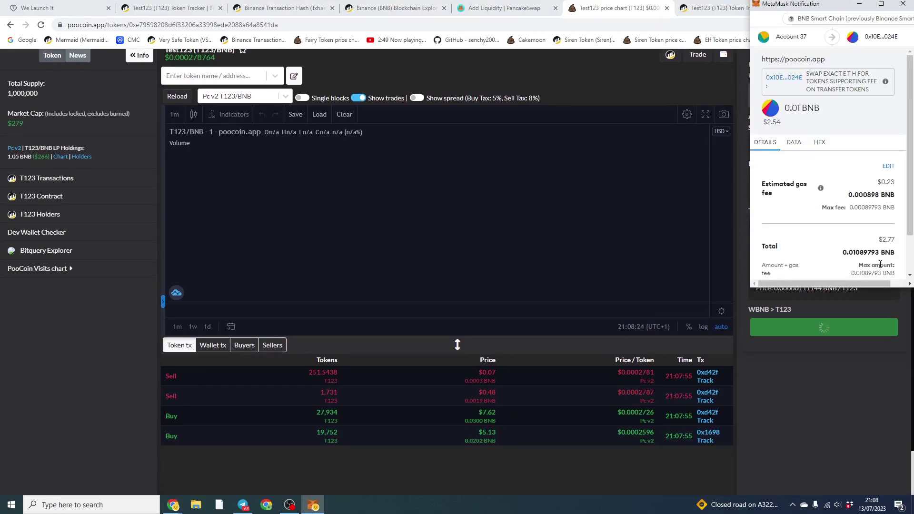
pyautogui.scroll(-1, 880, 269)
pyautogui.click(865, 260)
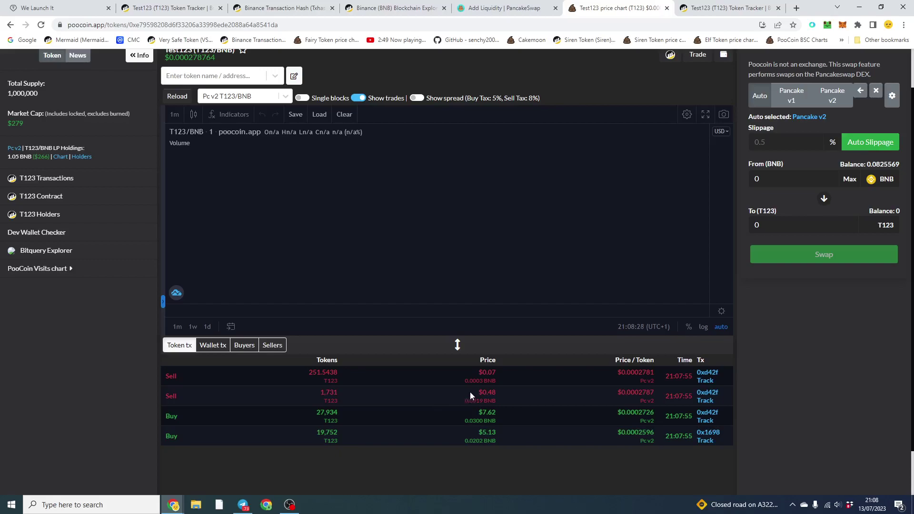
# - Reverse the swap to sell the full 8,997.3 T123 balance for about 0.00995 BNB
pyautogui.moveTo(470, 393); pyautogui.dragTo(500, 401)
pyautogui.click(510, 399)
pyautogui.click(475, 375)
pyautogui.click(826, 200)
pyautogui.click(850, 181)
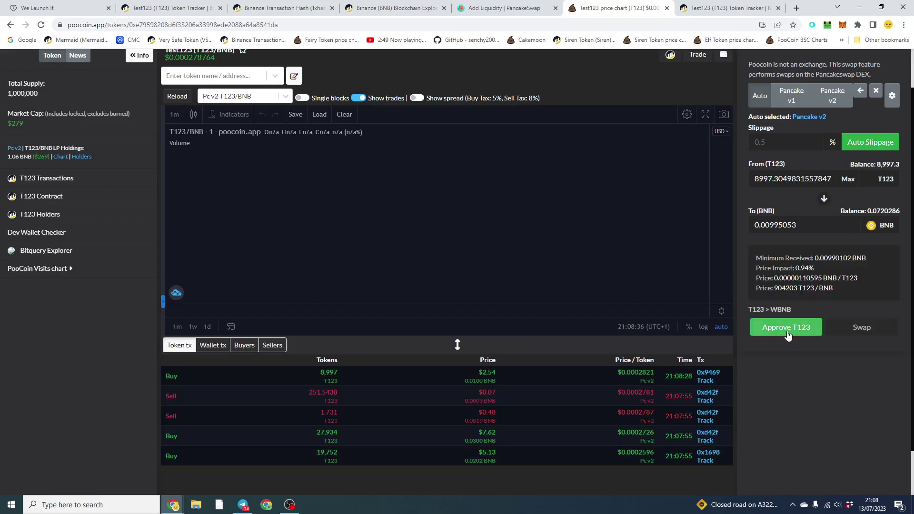
# - Request T123 spending approval and approve a spending cap in MetaMask
pyautogui.click(787, 329)
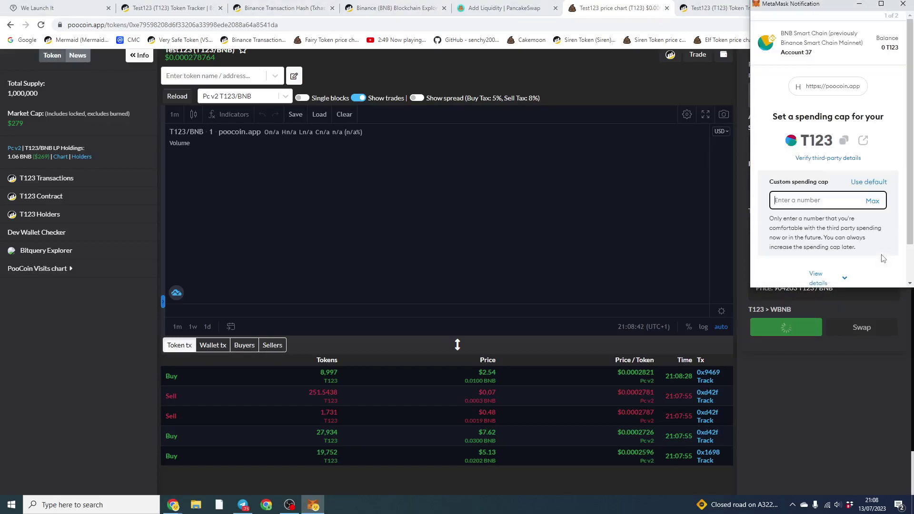
pyautogui.click(871, 202)
pyautogui.scroll(-2, 871, 212)
pyautogui.click(870, 268)
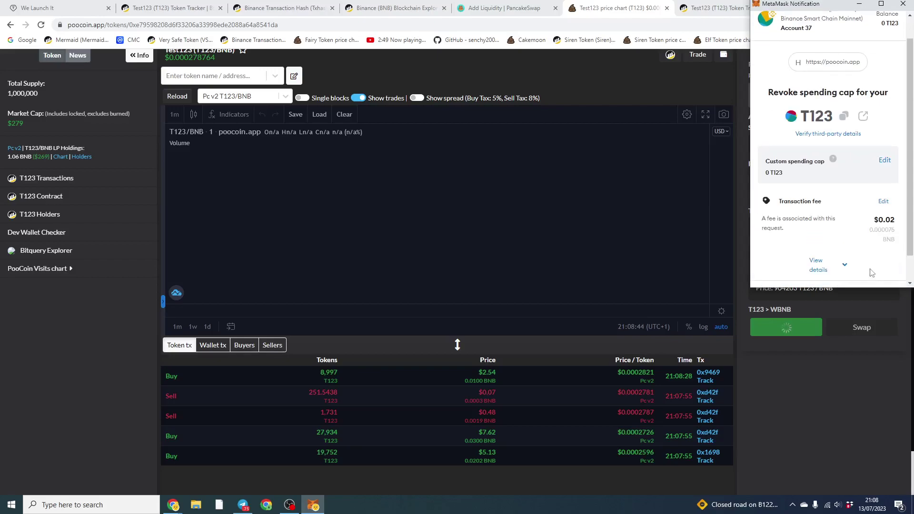
pyautogui.scroll(-2, 870, 269)
pyautogui.click(870, 269)
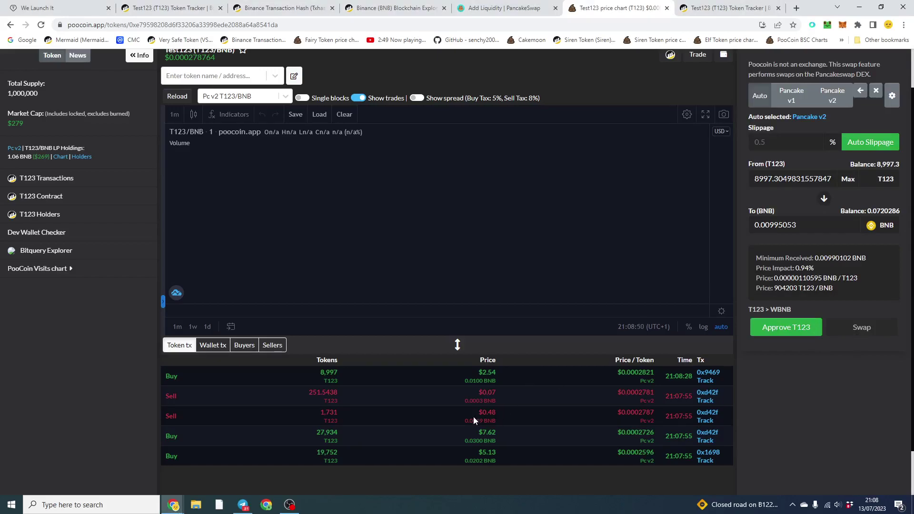
# - Inspect the BNB price figures of the earlier 1,731 T123 sell in the trades list
pyautogui.moveTo(474, 420); pyautogui.dragTo(511, 424)
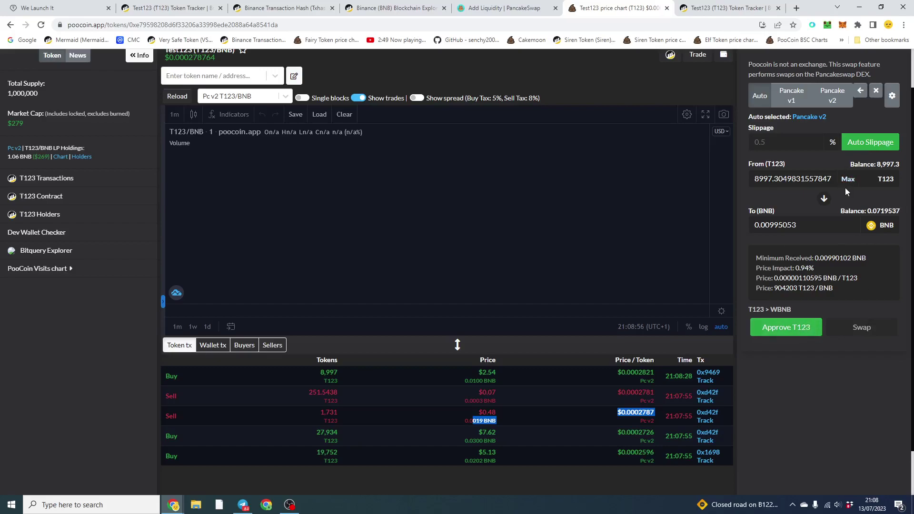
pyautogui.click(358, 410)
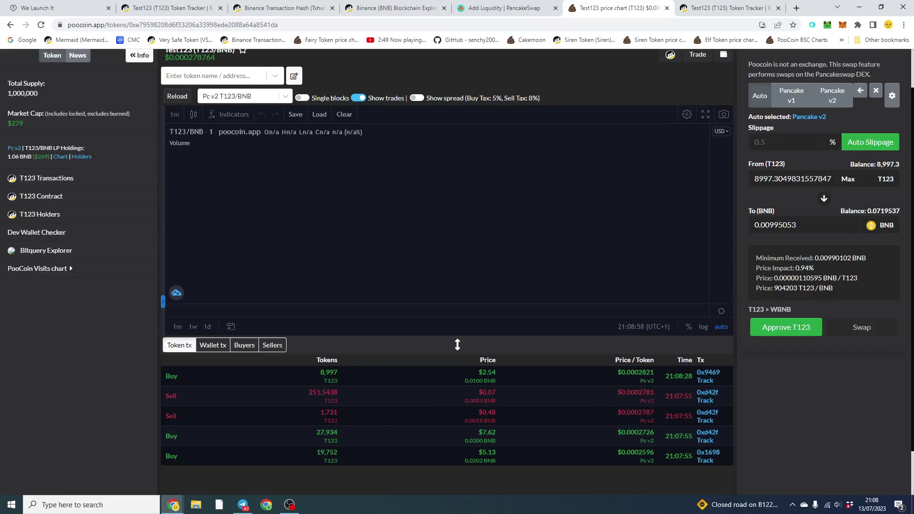
pyautogui.moveTo(469, 421); pyautogui.dragTo(504, 421)
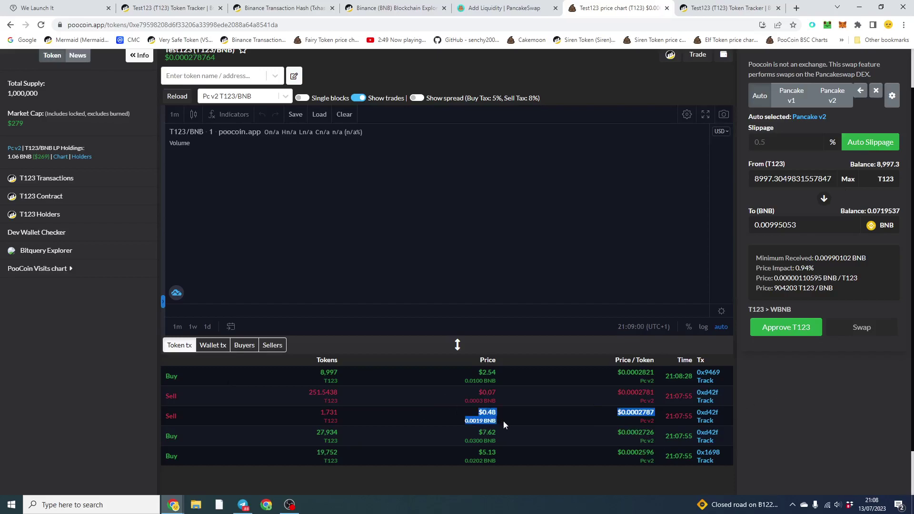
pyautogui.click(504, 421)
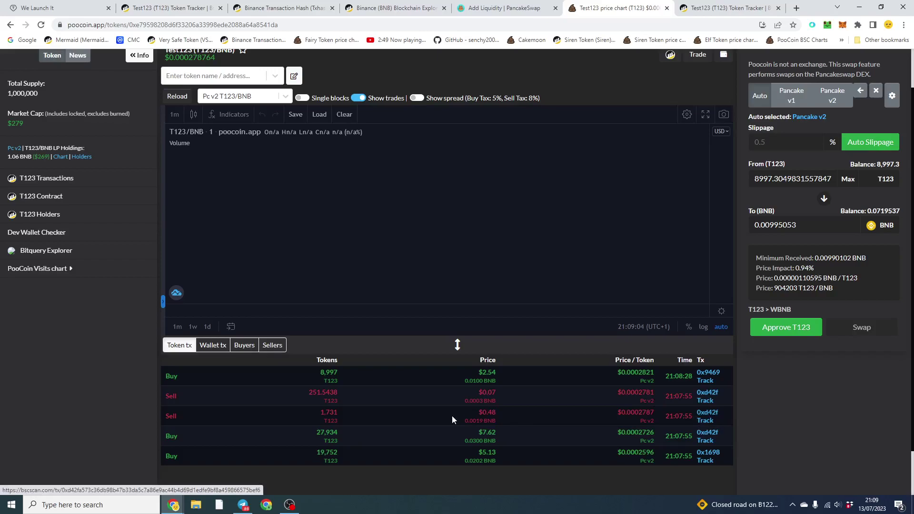
pyautogui.moveTo(465, 412); pyautogui.dragTo(513, 417)
pyautogui.click(513, 418)
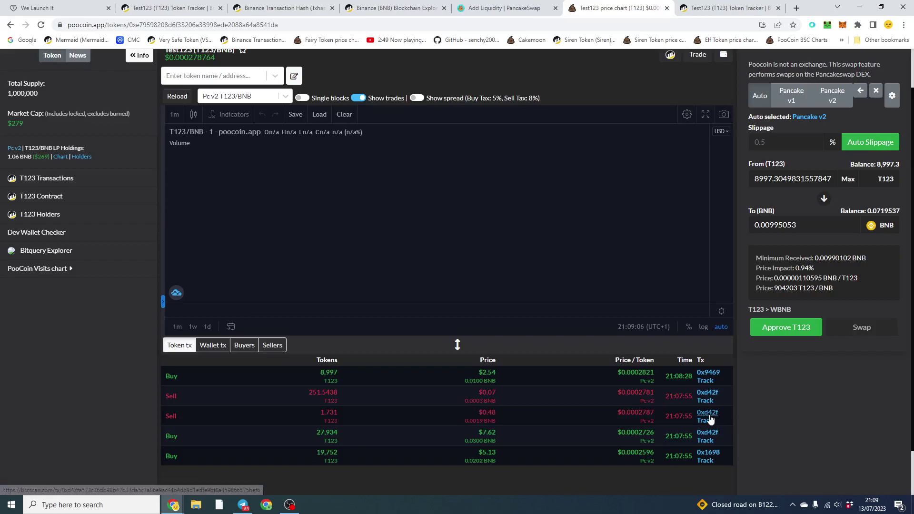
# - Open the 1,731 T123 sell on BscScan and check its $0.07 WBNB token transfers
pyautogui.click(711, 420)
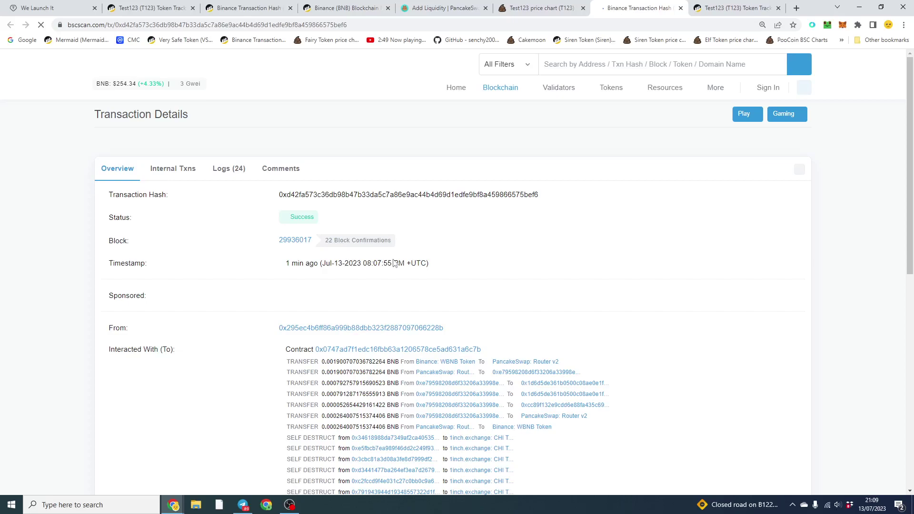
pyautogui.scroll(-4, 394, 263)
pyautogui.scroll(-6, 240, 279)
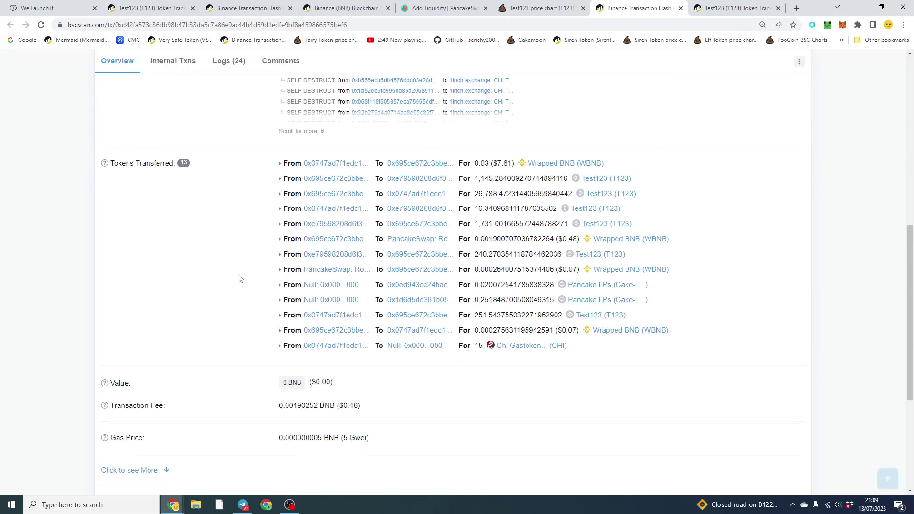
pyautogui.moveTo(563, 242)
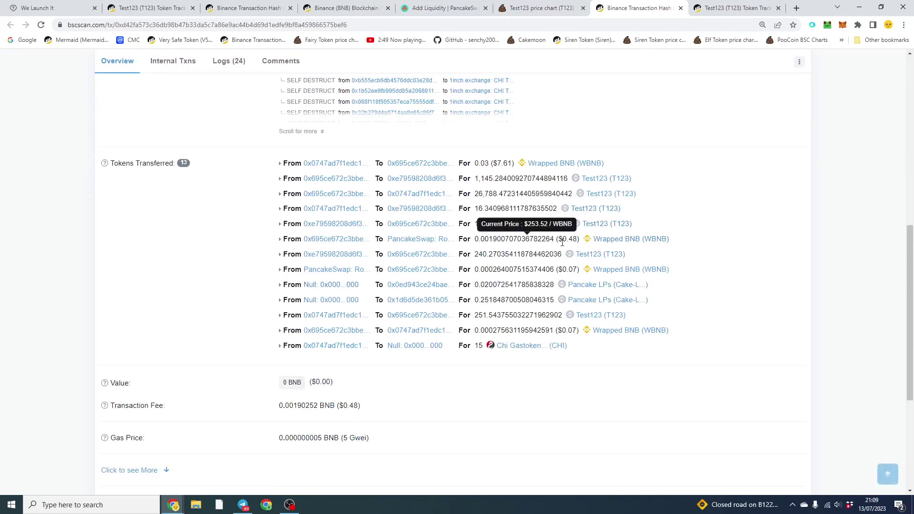
pyautogui.moveTo(579, 269); pyautogui.dragTo(562, 270)
pyautogui.moveTo(580, 331); pyautogui.dragTo(569, 332)
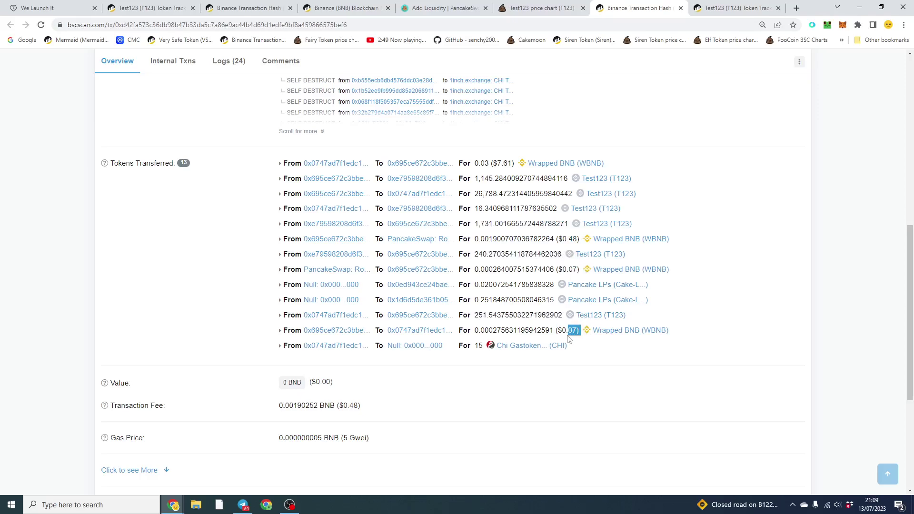
pyautogui.click(568, 338)
# - Approve a full-balance T123 spending cap and sell all 8,997.3 T123 for BNB in MetaMask
pyautogui.click(520, 9)
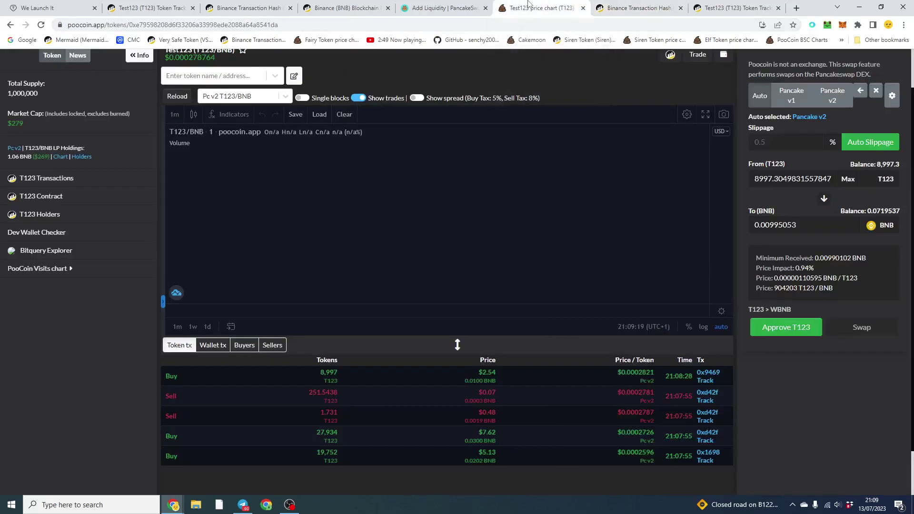
pyautogui.click(806, 327)
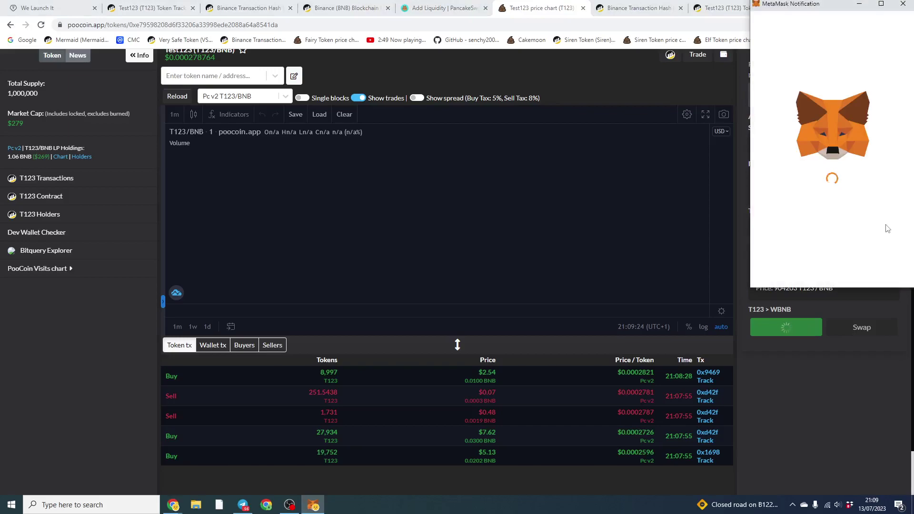
pyautogui.scroll(-2, 891, 251)
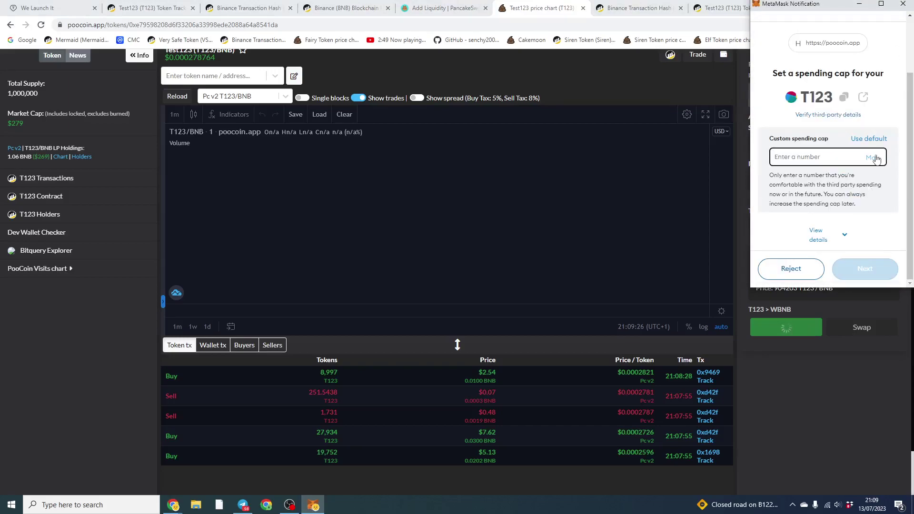
pyautogui.click(874, 163)
pyautogui.click(870, 266)
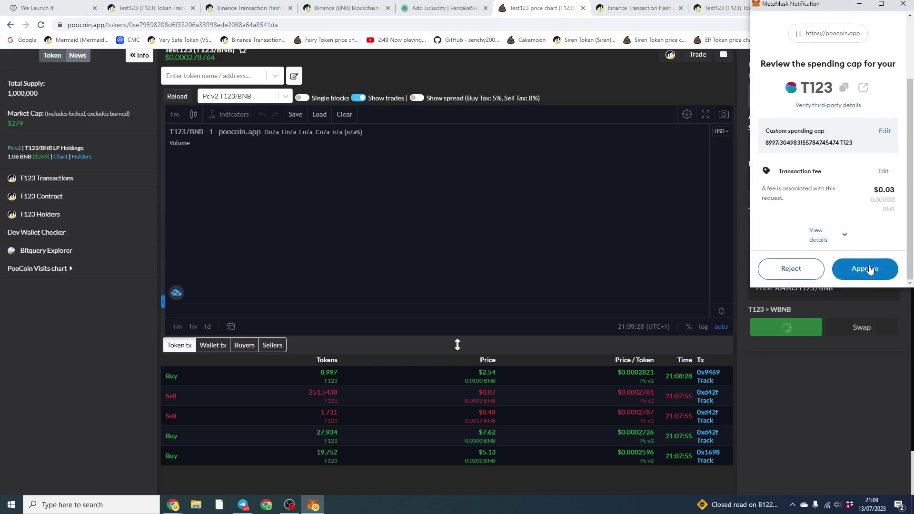
pyautogui.click(866, 268)
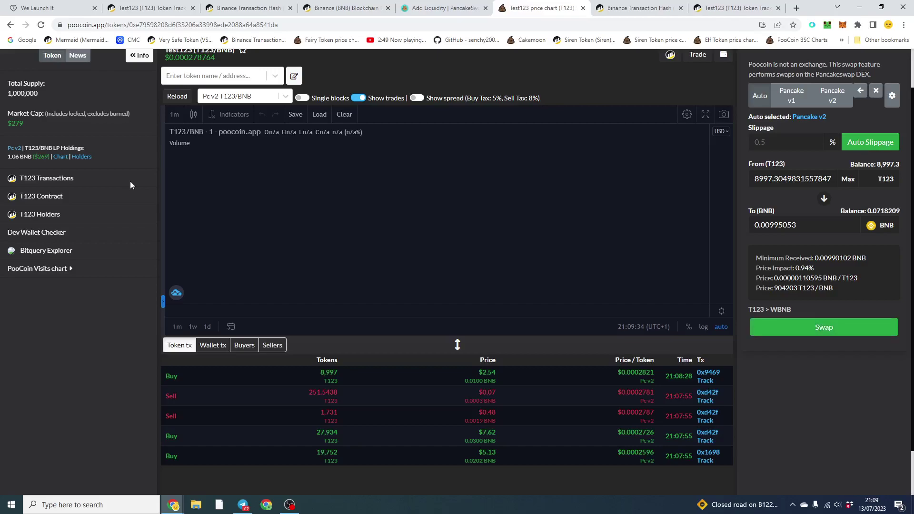
pyautogui.click(851, 327)
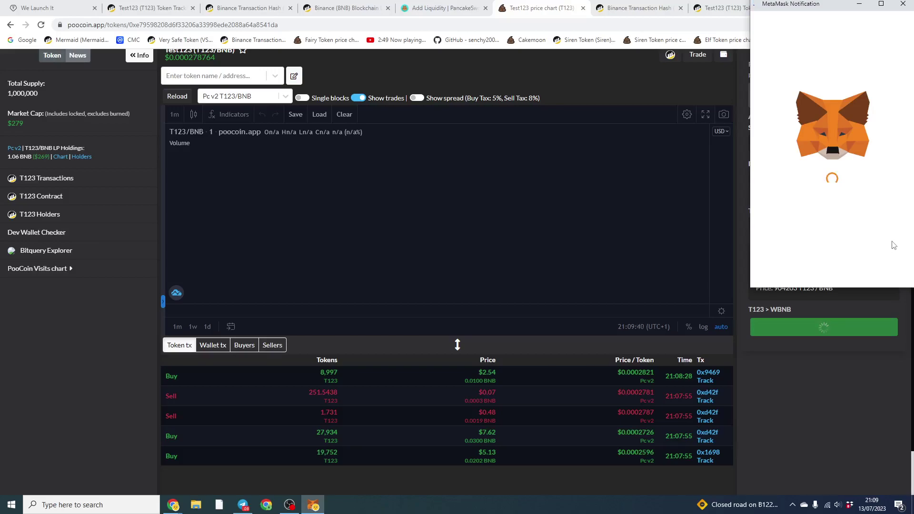
pyautogui.click(873, 264)
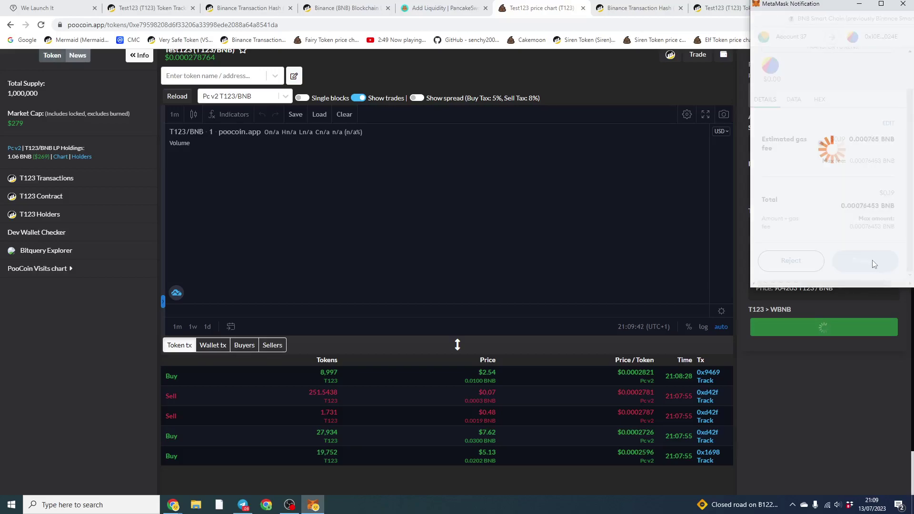